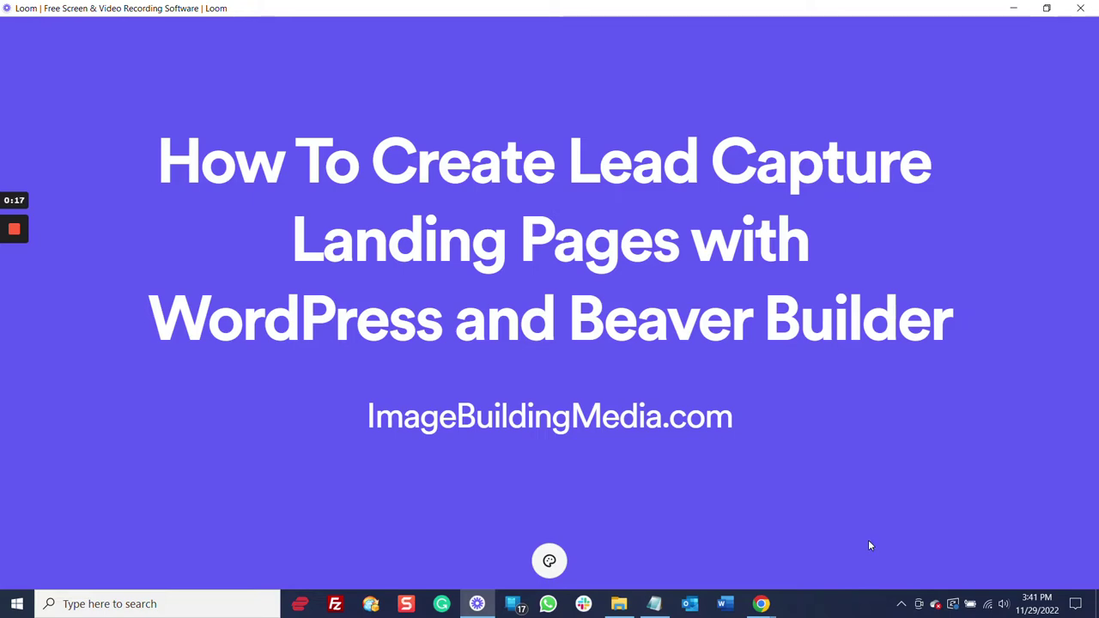
# Close the Loom title slide to show the xpertrealtymarketing.com home page.
pyautogui.click(1081, 9)
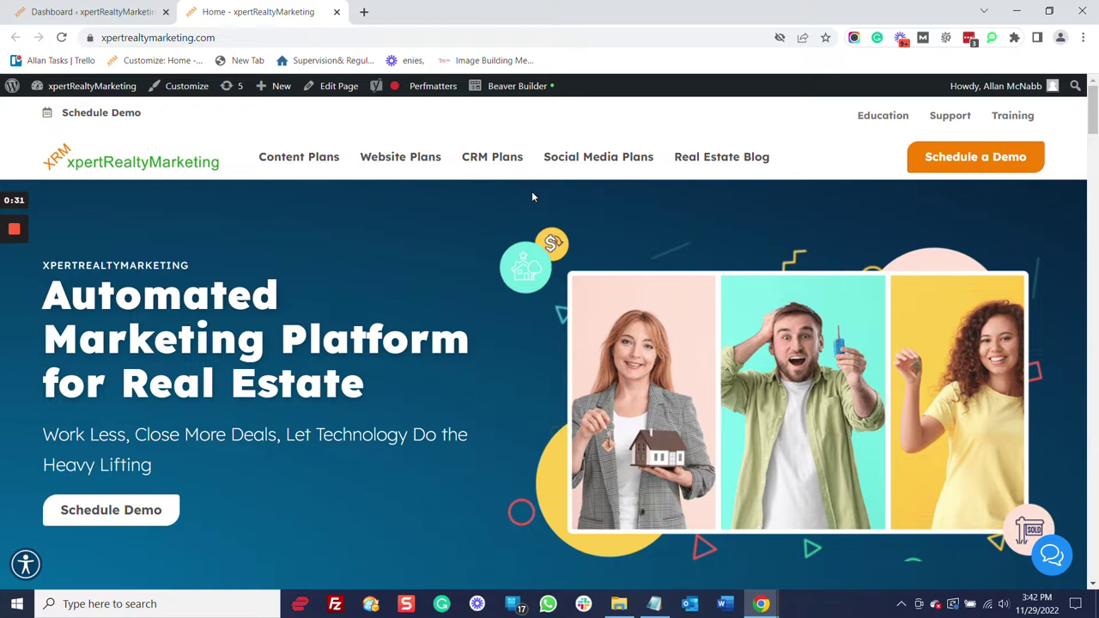
# Open the Home page in Beaver Builder and duplicate its layout from the Tools menu.
pyautogui.moveTo(537, 91)
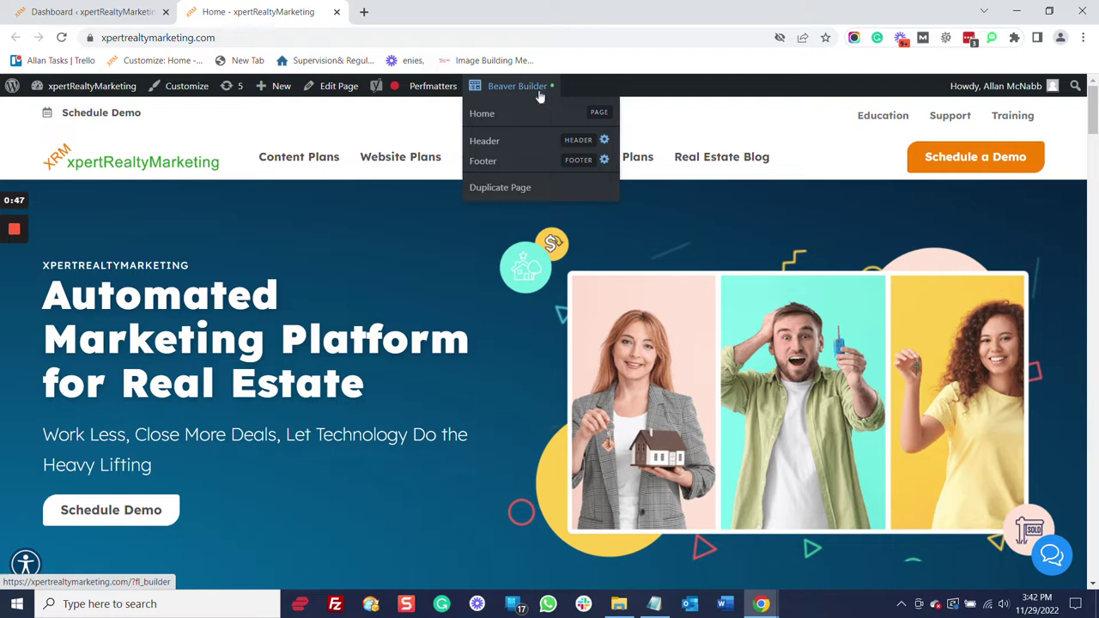
pyautogui.click(540, 93)
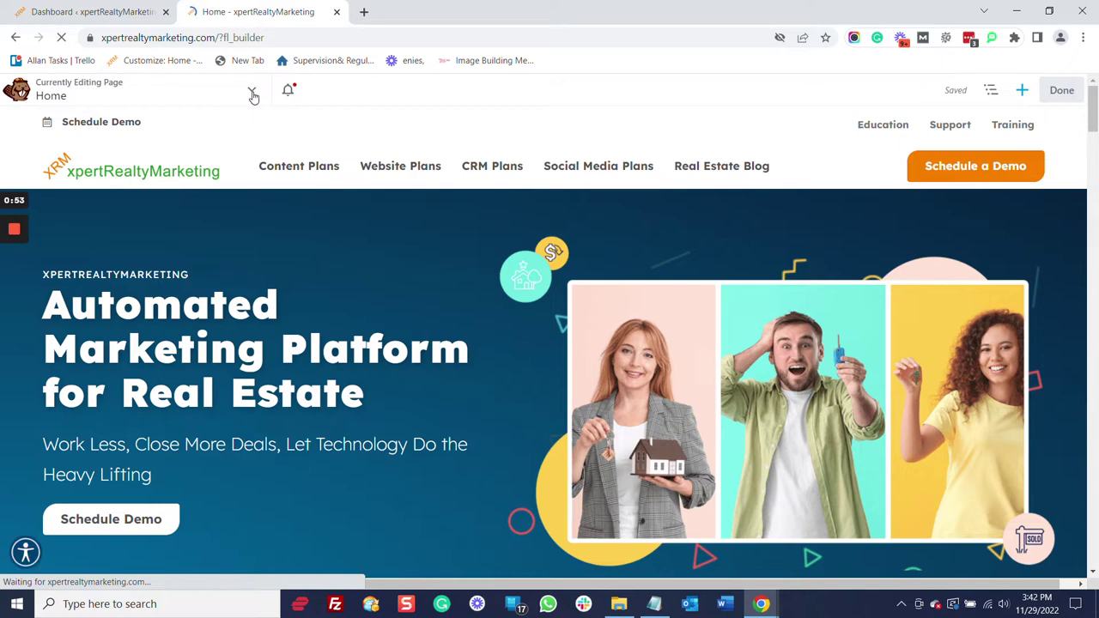
pyautogui.click(251, 91)
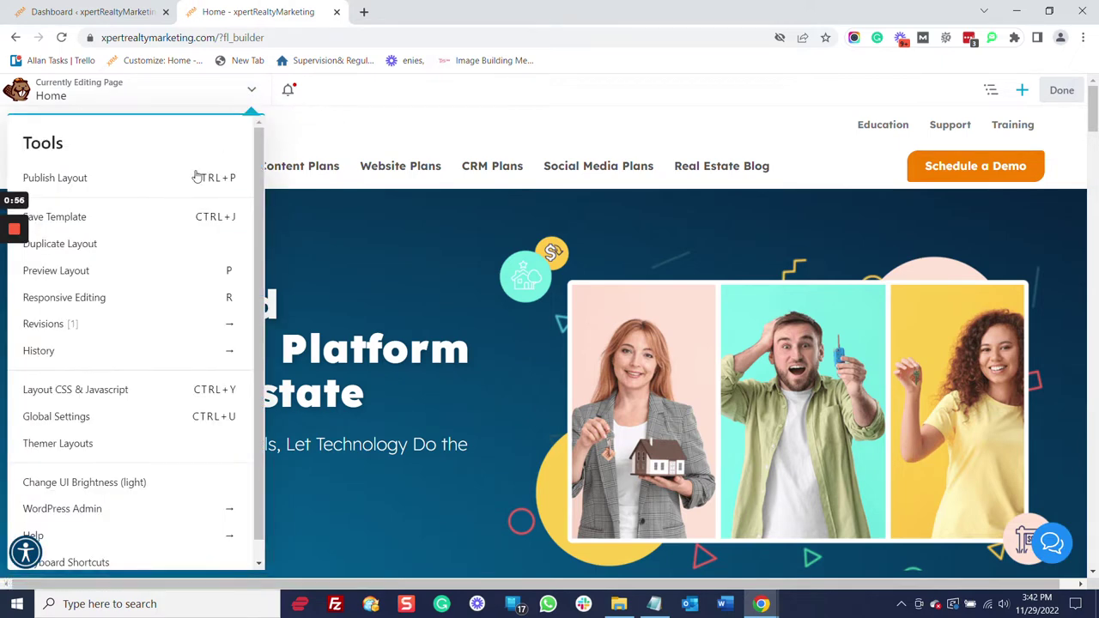
pyautogui.click(93, 247)
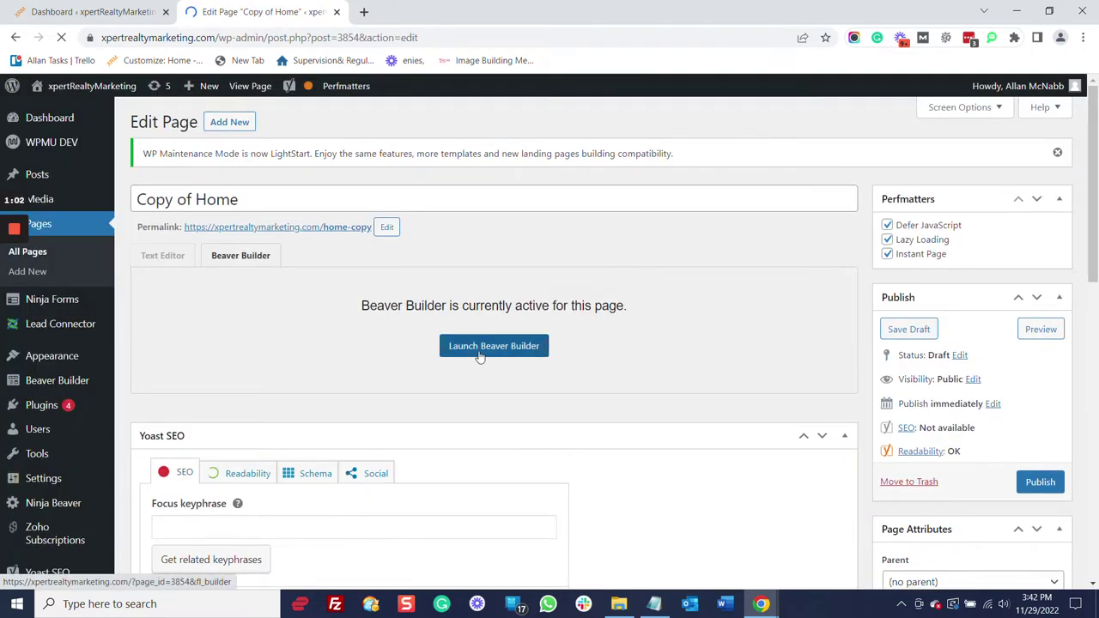
# Launch Beaver Builder on the Copy of Home draft.
pyautogui.click(489, 350)
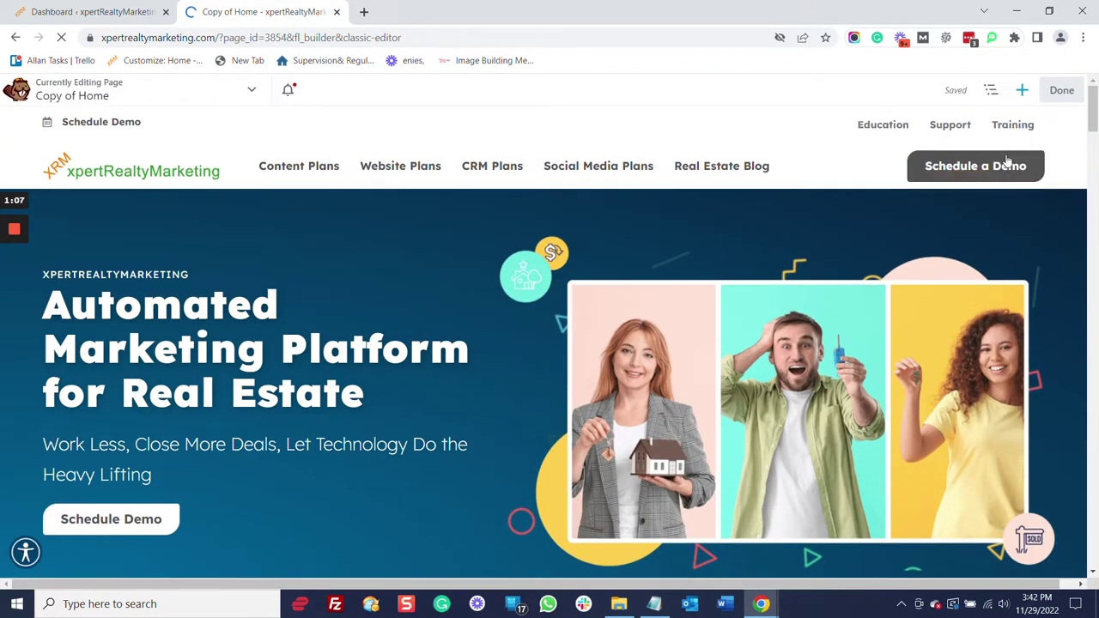
# List the PowerPack Row Templates categories, such as Call To Action and Contact Forms, under Rows.
pyautogui.click(1024, 91)
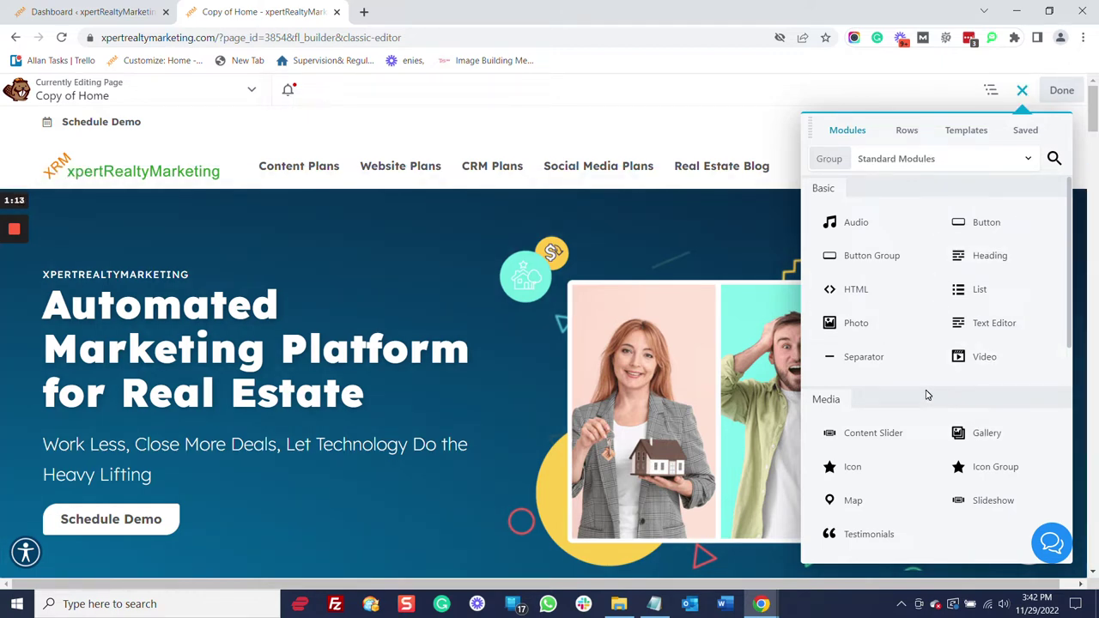
pyautogui.click(904, 136)
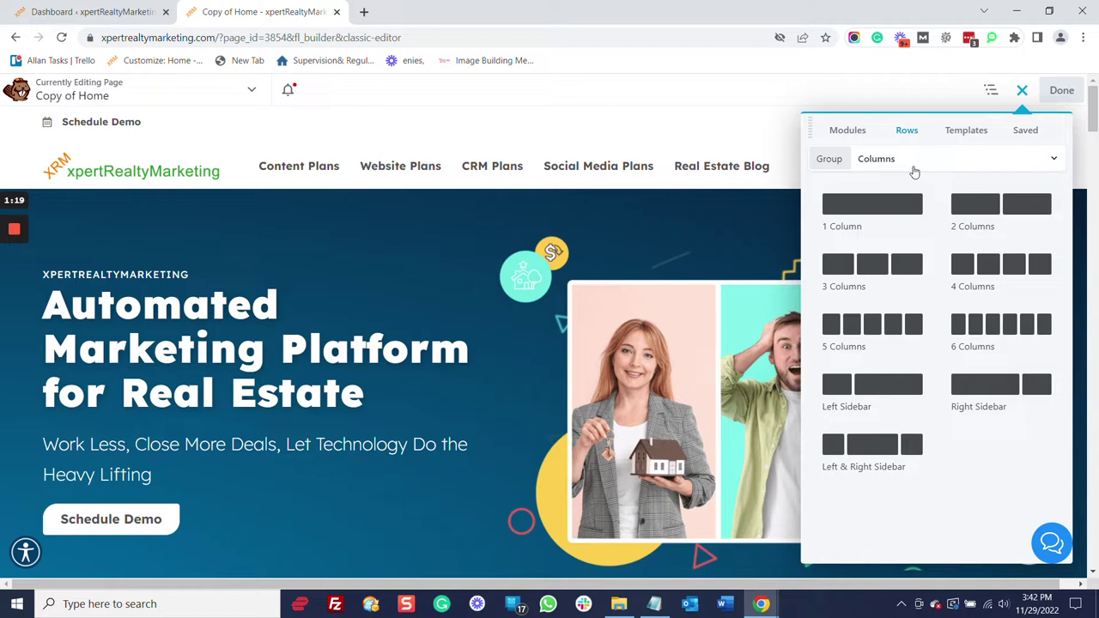
pyautogui.click(925, 163)
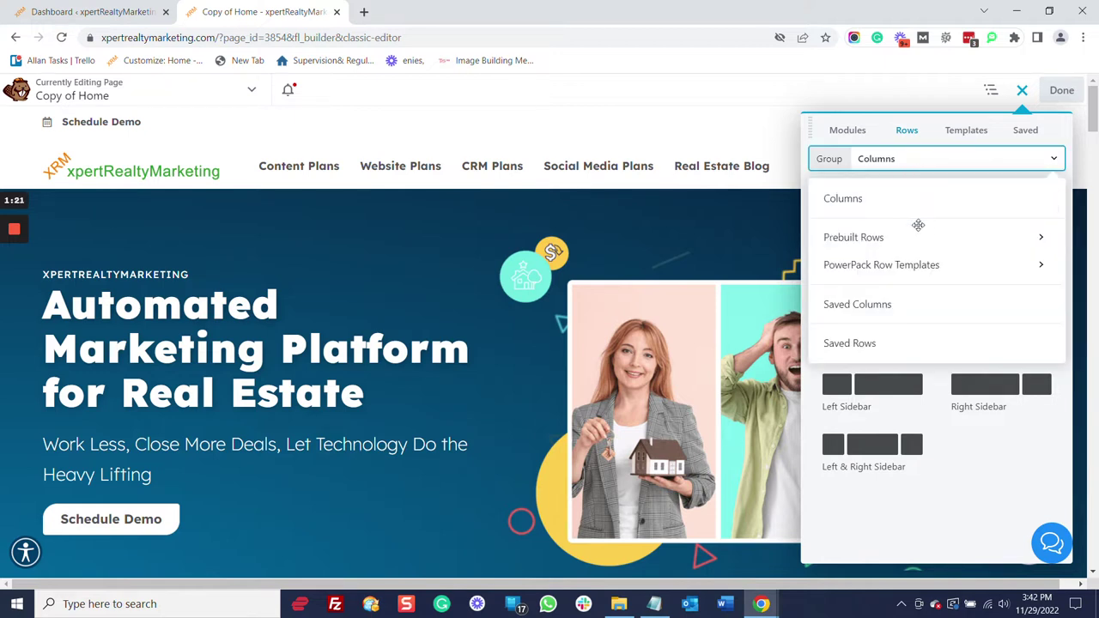
pyautogui.click(915, 268)
pyautogui.scroll(-3, 955, 375)
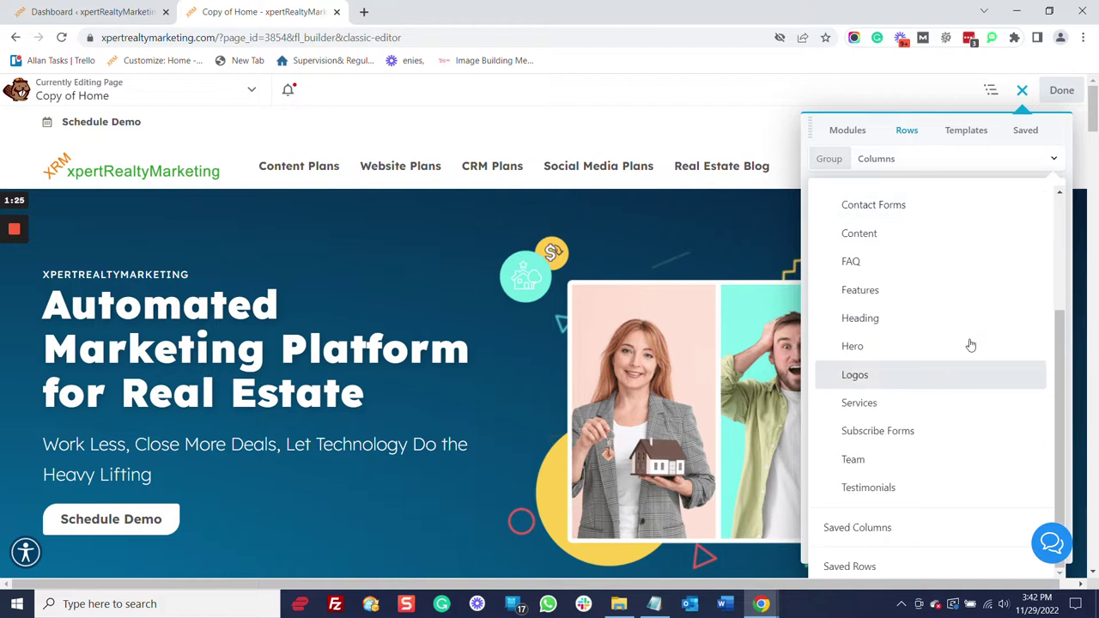
pyautogui.scroll(3, 970, 345)
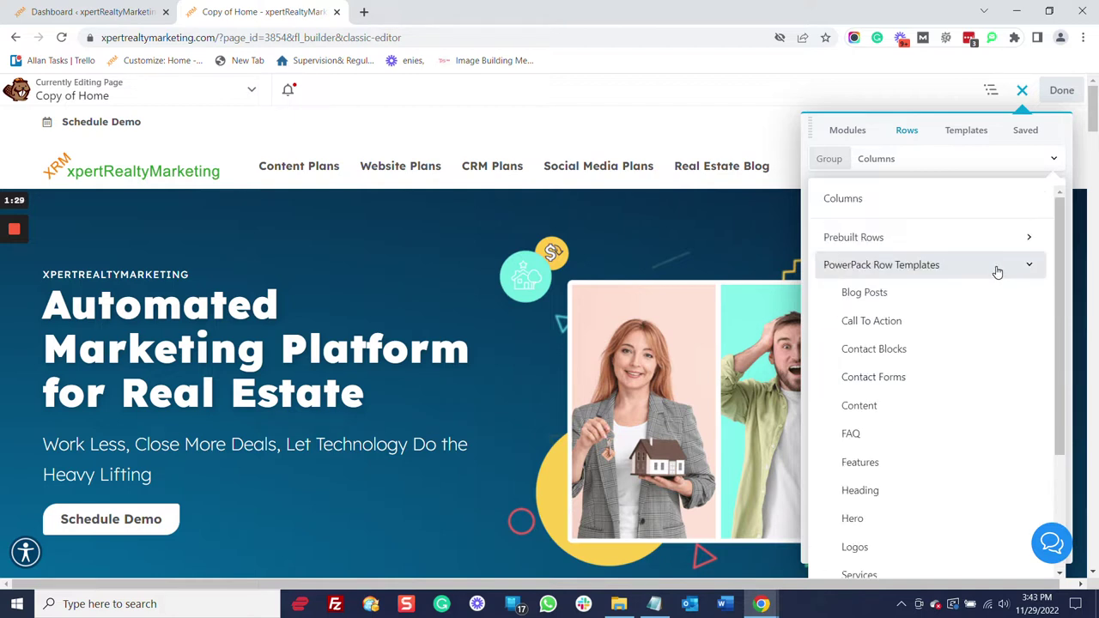
# Browse the Content Pages and Micro Pages template groups.
pyautogui.click(969, 144)
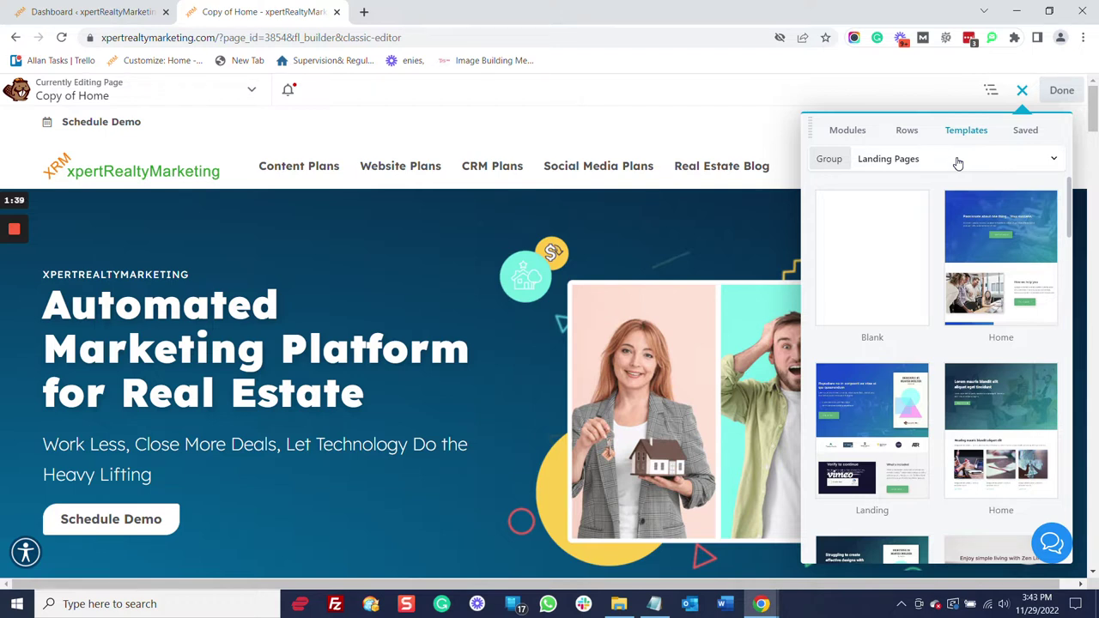
pyautogui.click(958, 163)
pyautogui.click(940, 221)
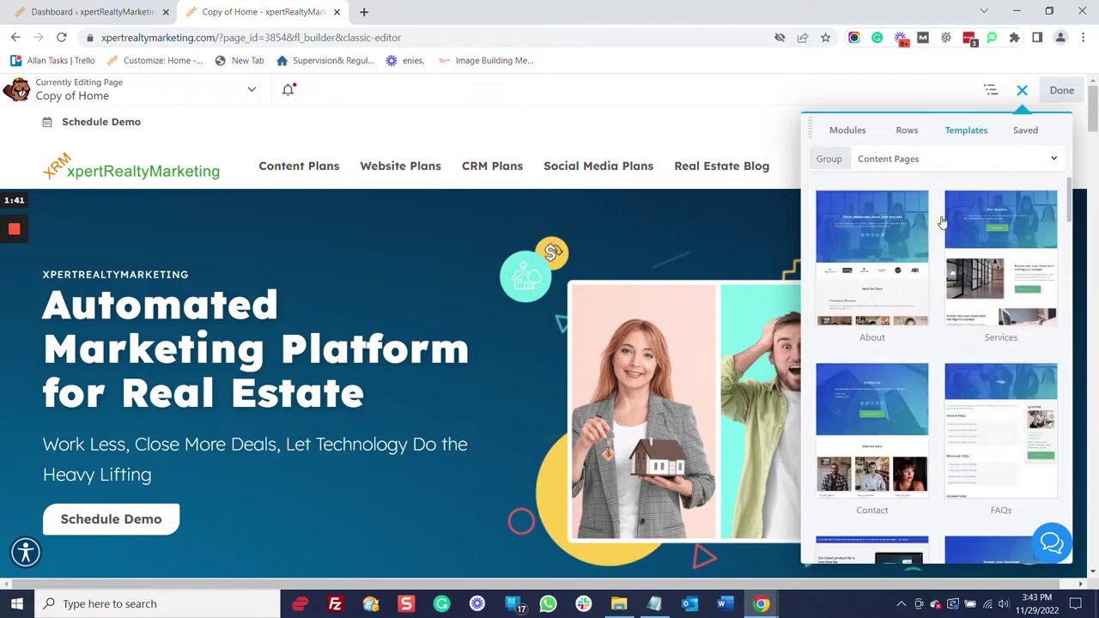
pyautogui.scroll(-8, 944, 298)
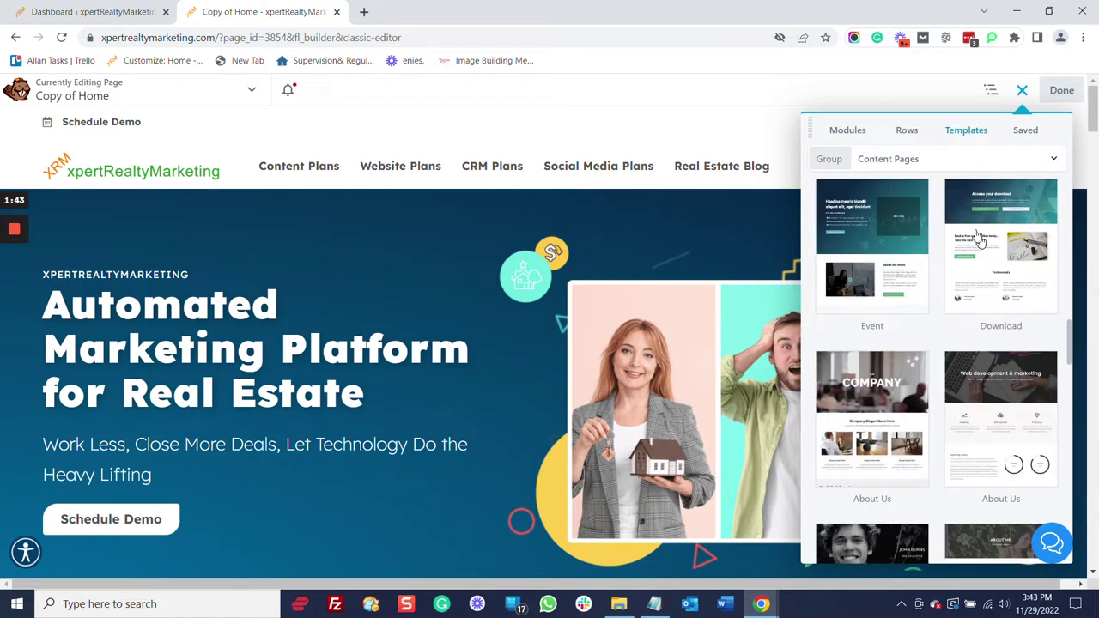
pyautogui.click(960, 162)
pyautogui.click(933, 249)
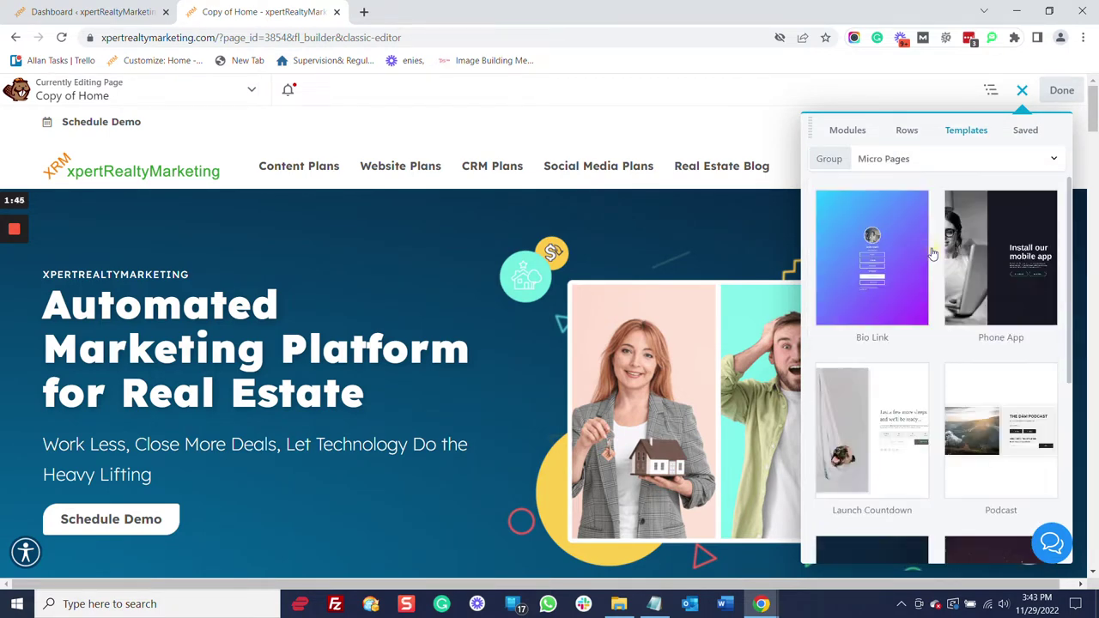
# Switch to the PowerPack Layouts templates and pick the Car Loan - Home layout.
pyautogui.click(930, 162)
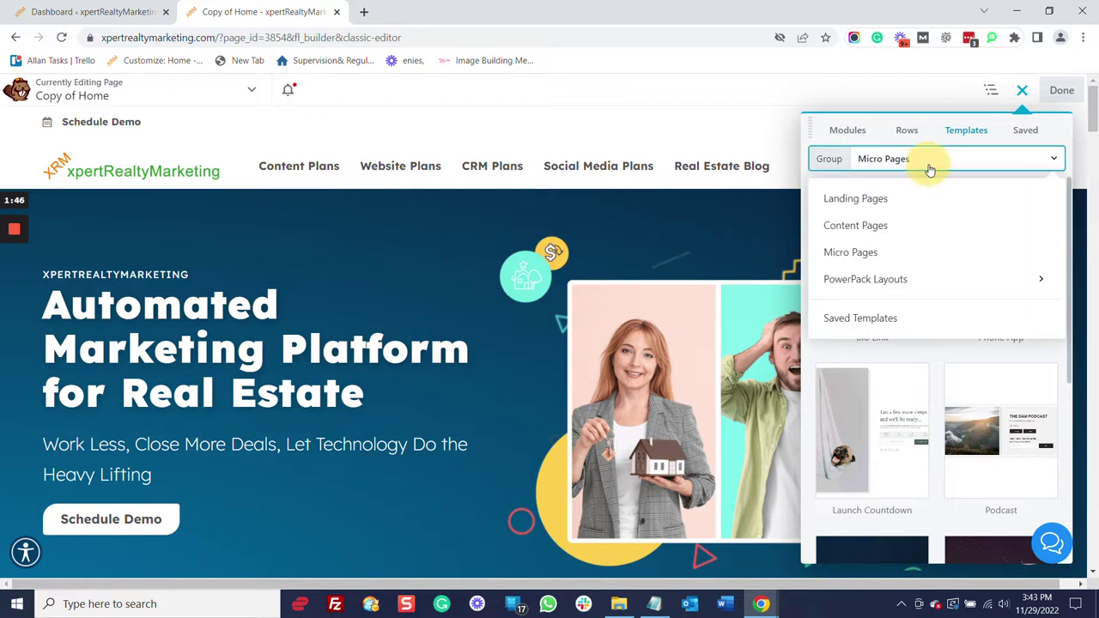
pyautogui.click(908, 280)
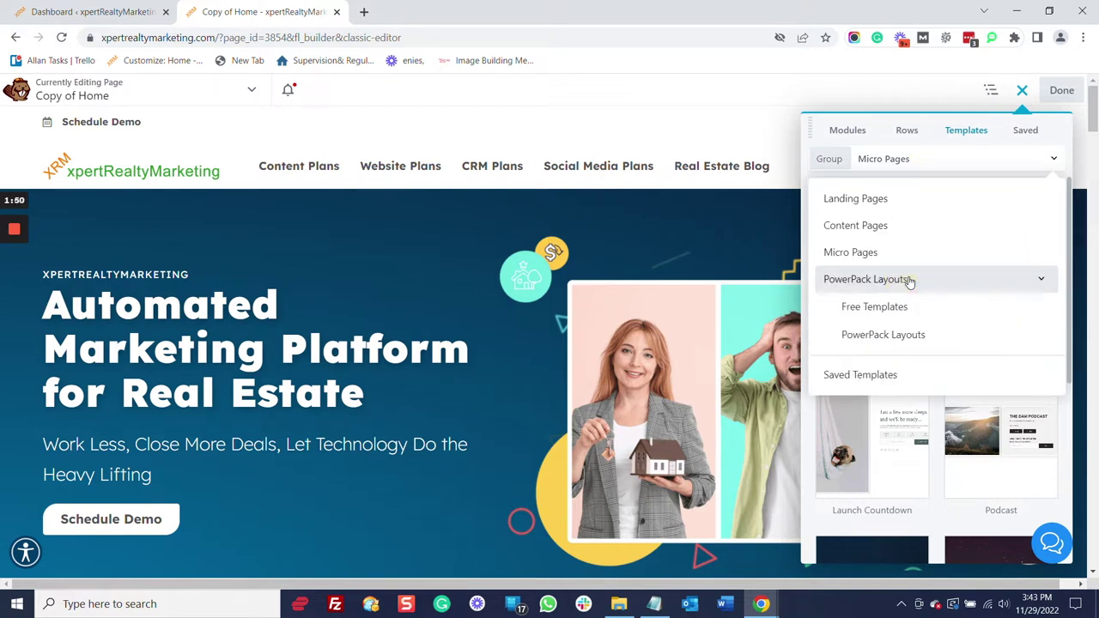
pyautogui.click(889, 335)
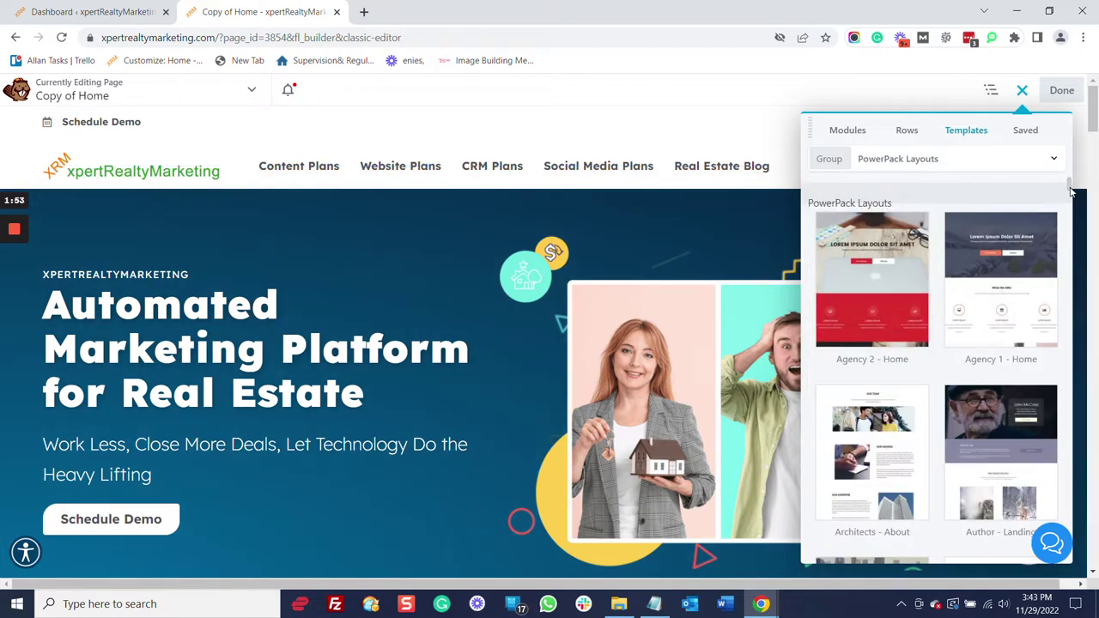
pyautogui.moveTo(1071, 191); pyautogui.dragTo(1080, 530)
pyautogui.scroll(-6, 1051, 498)
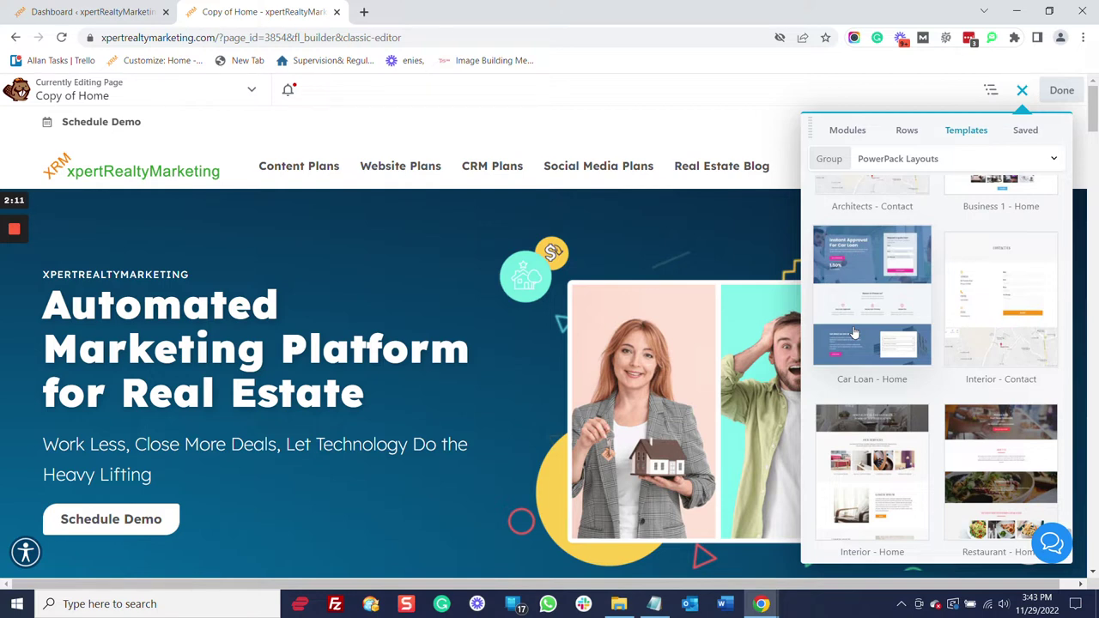
pyautogui.click(853, 331)
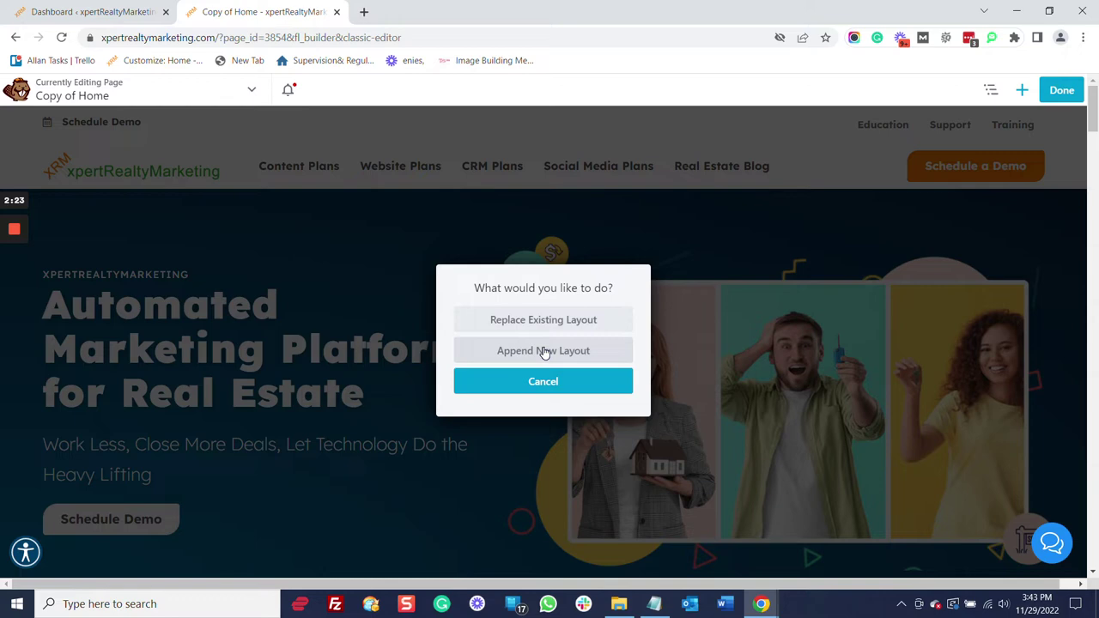
# Append the Car Loan - Home template, then delete the hero, Content and Websites rows.
pyautogui.click(543, 350)
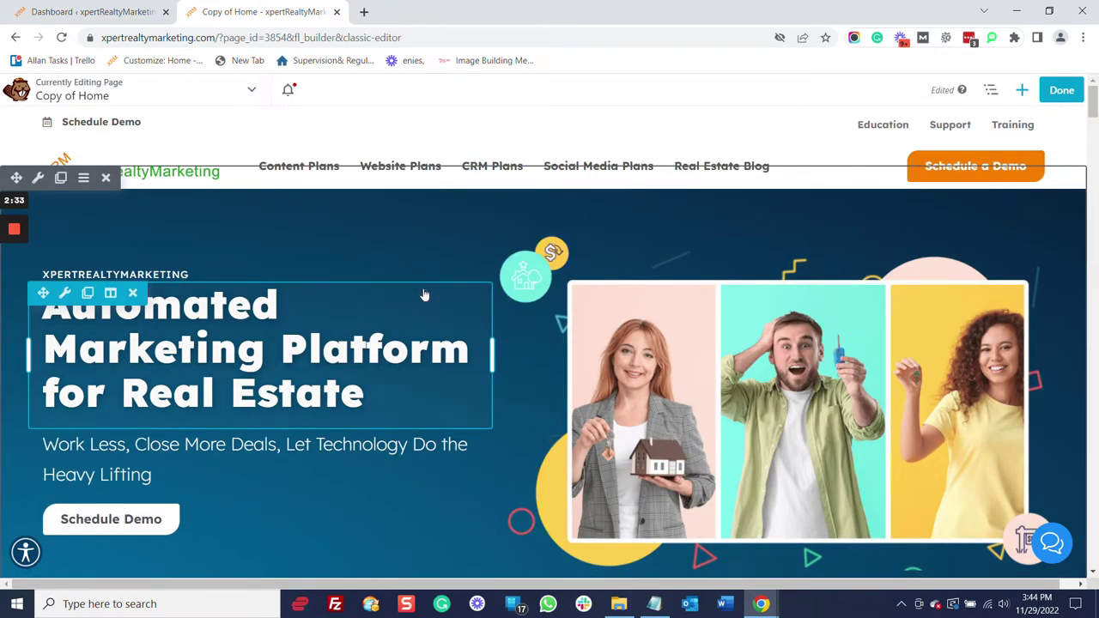
pyautogui.click(106, 178)
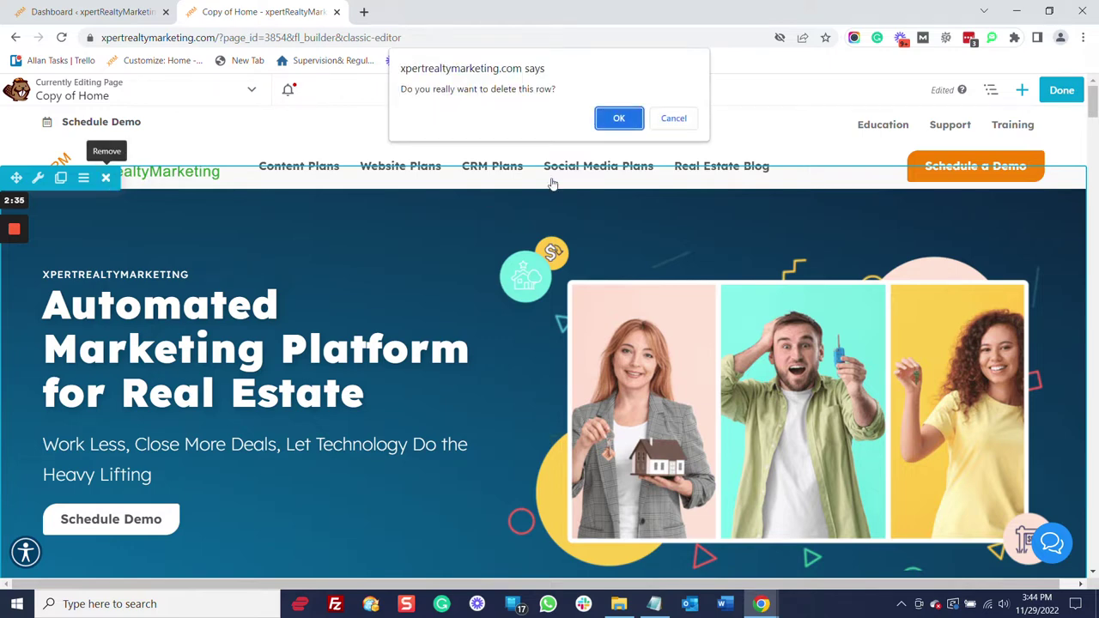
pyautogui.click(627, 119)
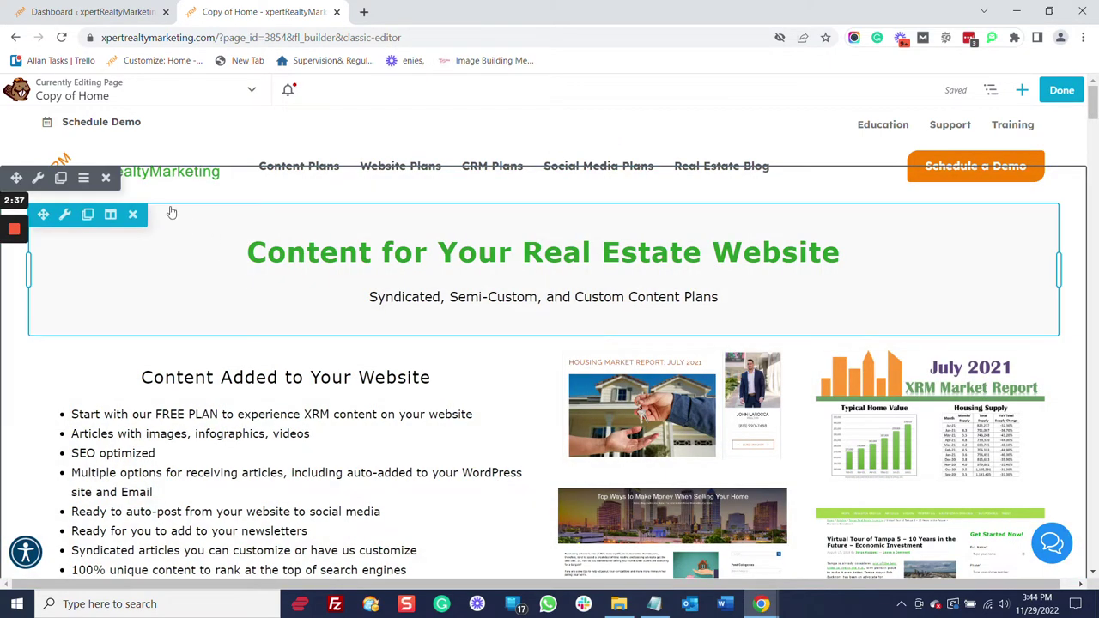
pyautogui.click(108, 180)
pyautogui.press('Return')
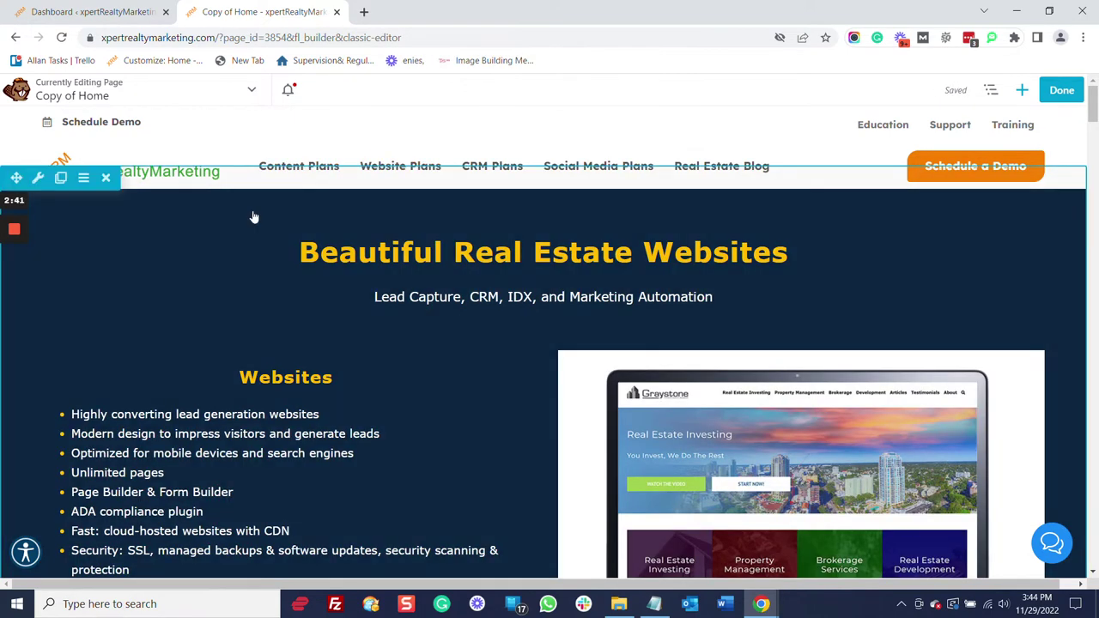
pyautogui.click(106, 178)
pyautogui.press('Return')
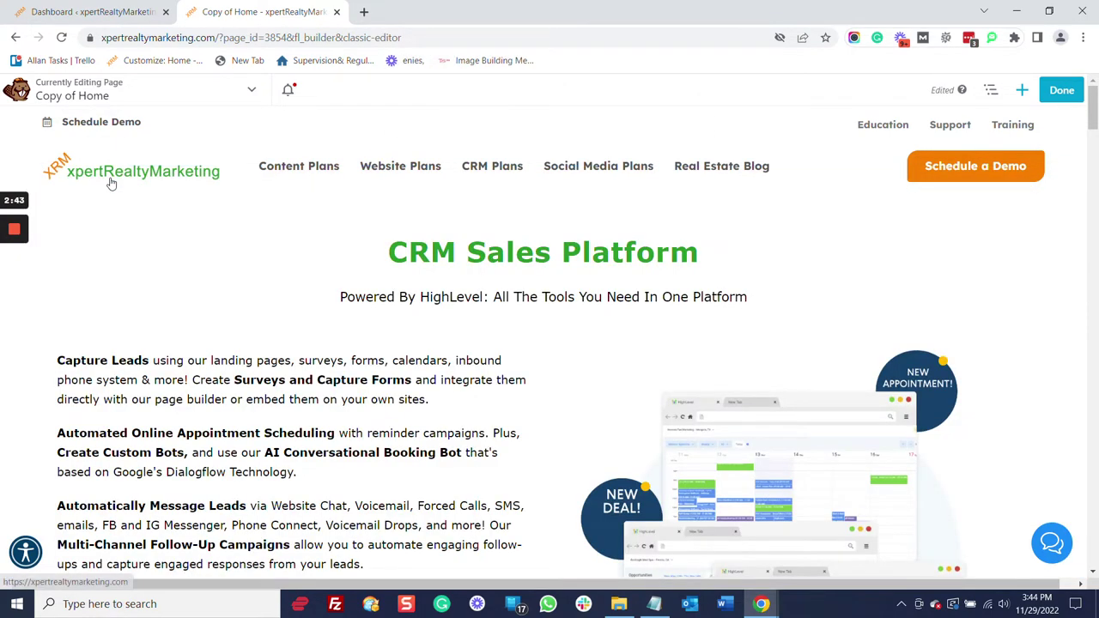
# Delete the CRM Sales Platform, Social Media Marketing and Auto Post / Manually Post Properties rows.
pyautogui.click(134, 178)
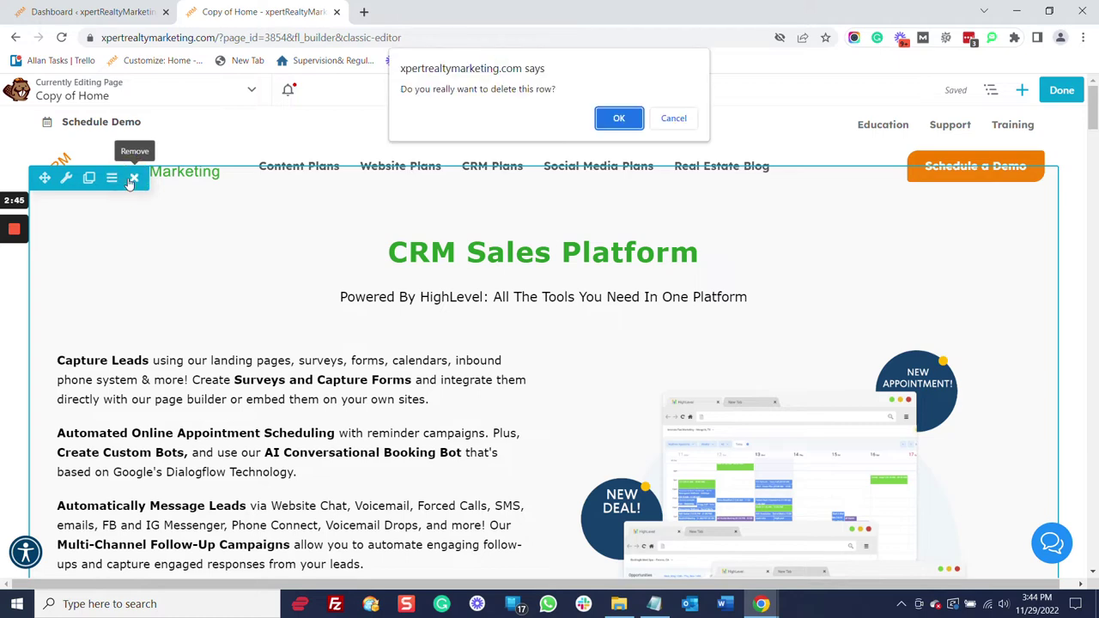
pyautogui.press('Return')
pyautogui.click(105, 178)
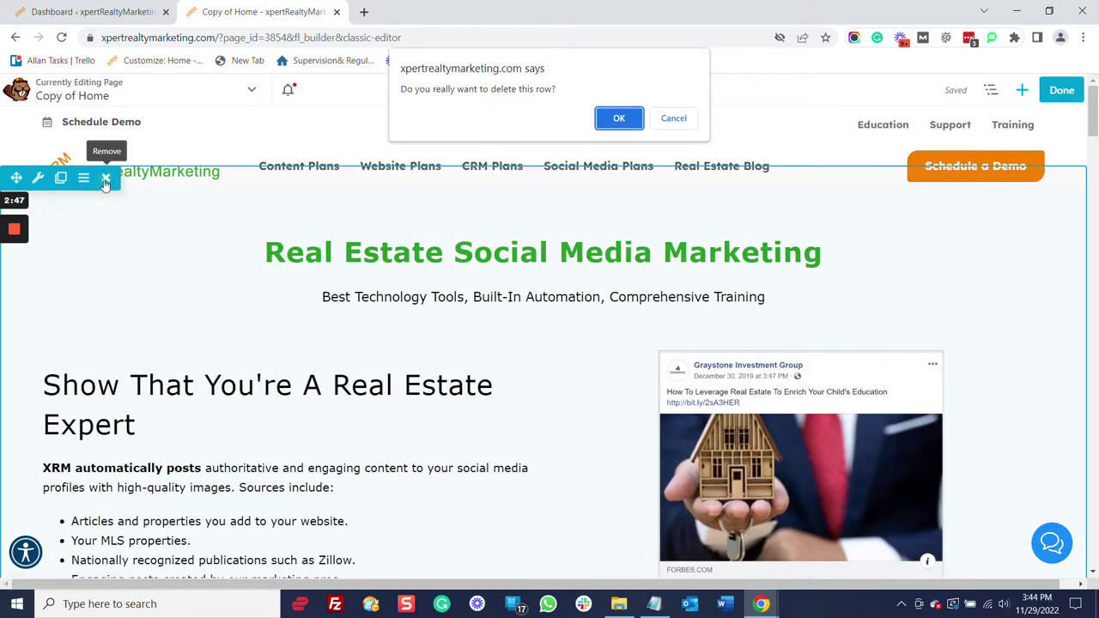
pyautogui.press('Return')
pyautogui.click(105, 178)
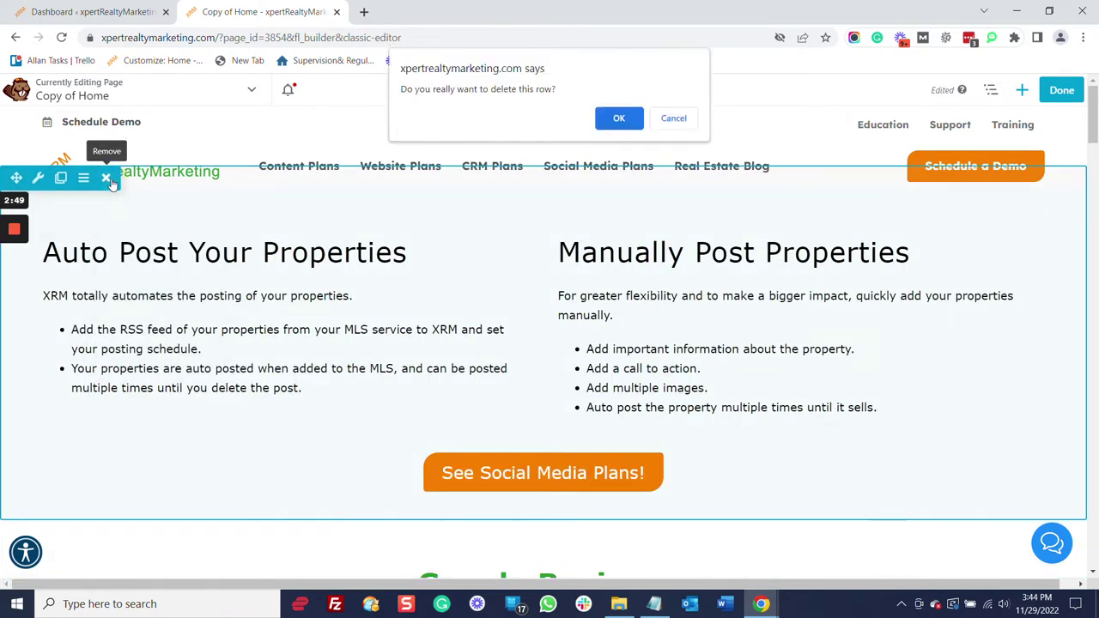
pyautogui.press('Return')
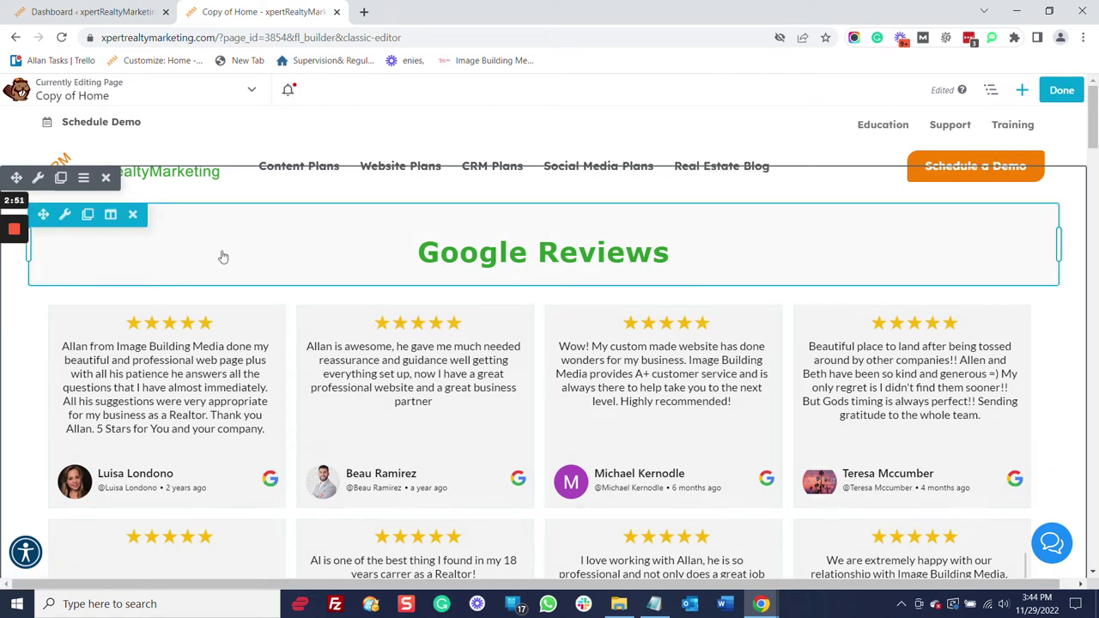
pyautogui.moveTo(103, 191)
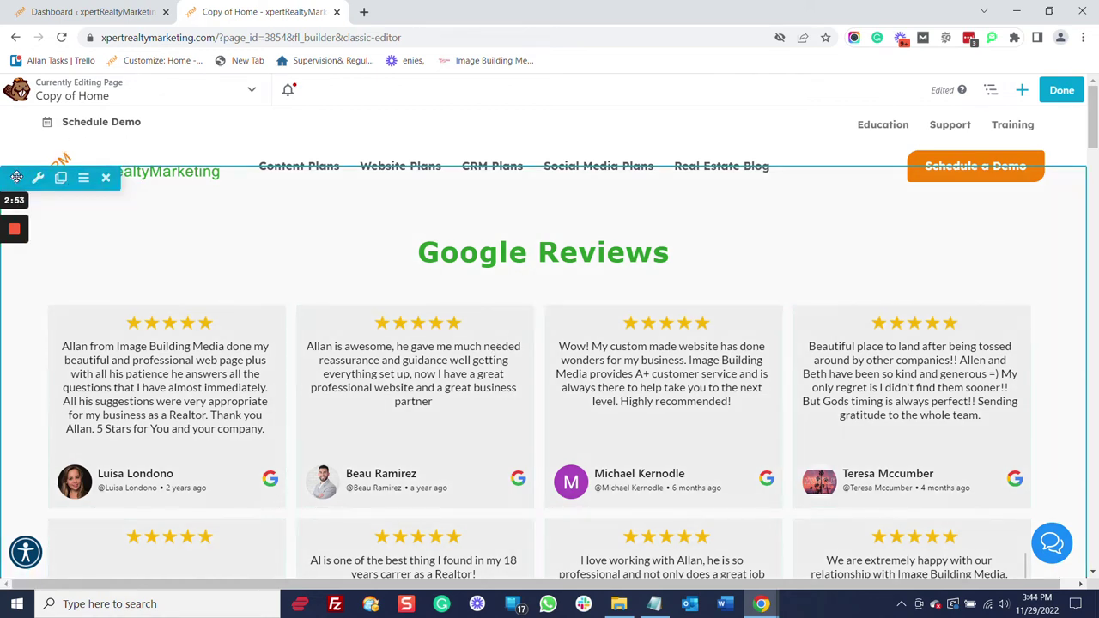
# Drag the Google Reviews and Schedule a Demo rows down below the Car Loan hero.
pyautogui.moveTo(16, 176); pyautogui.dragTo(434, 267)
pyautogui.moveTo(1093, 489); pyautogui.dragTo(1095, 108)
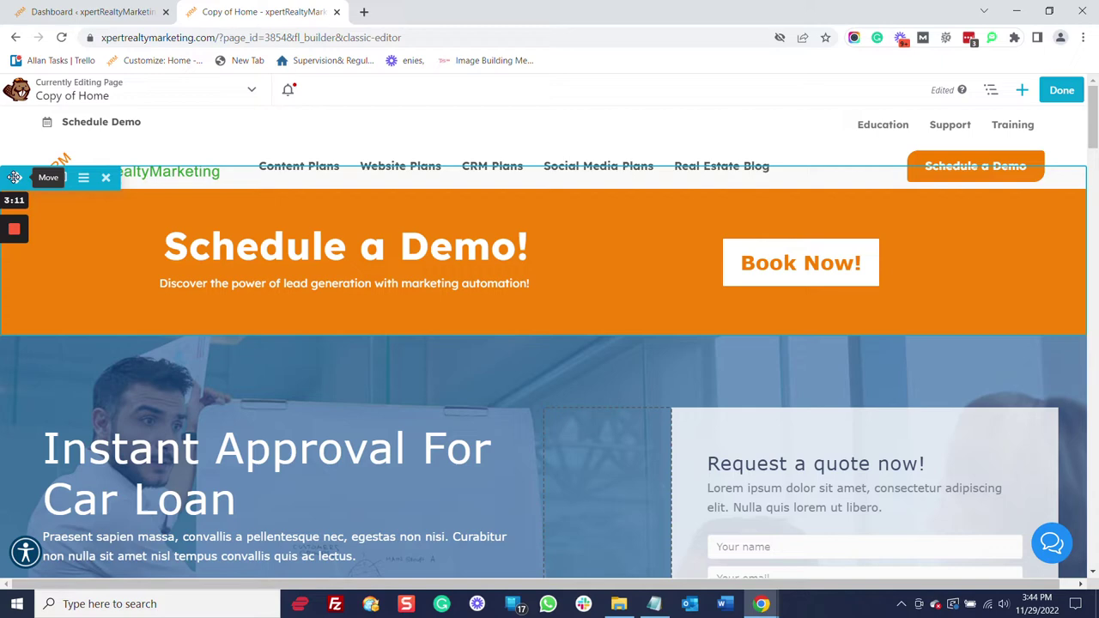
pyautogui.moveTo(14, 177); pyautogui.dragTo(466, 345)
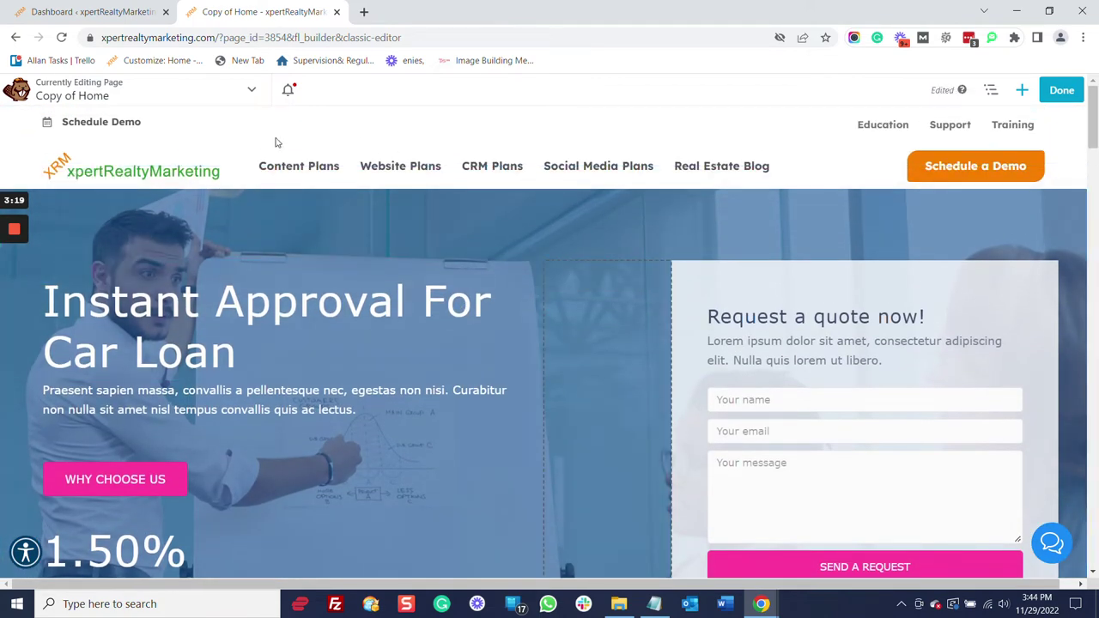
# Remove the duplicate centred Instant Approval For Car Loan hero row.
pyautogui.moveTo(211, 232)
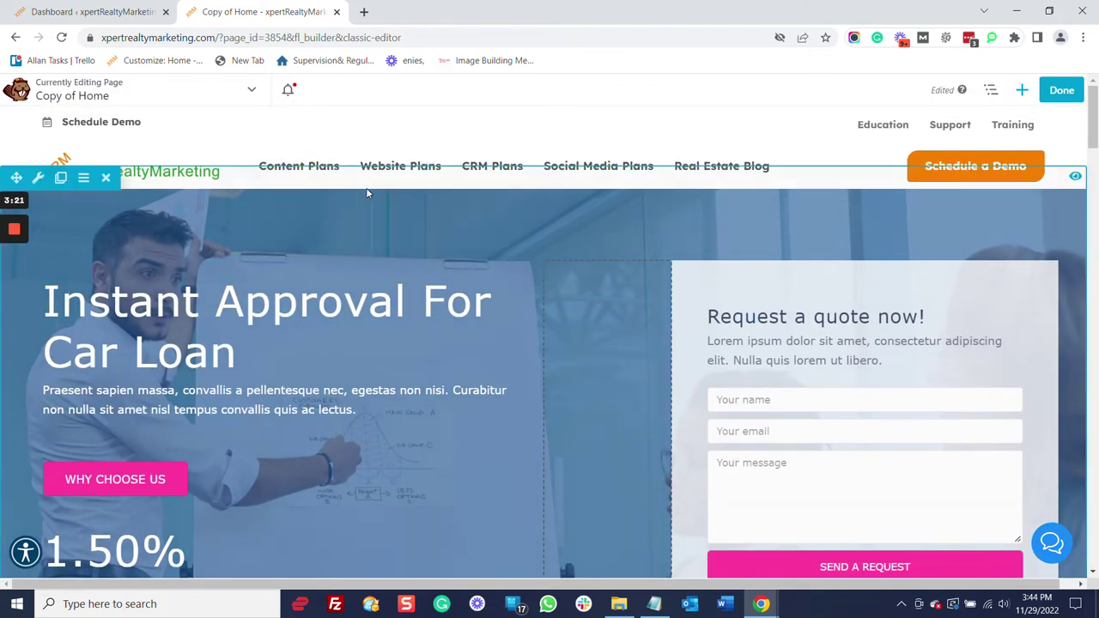
pyautogui.scroll(-5, 769, 289)
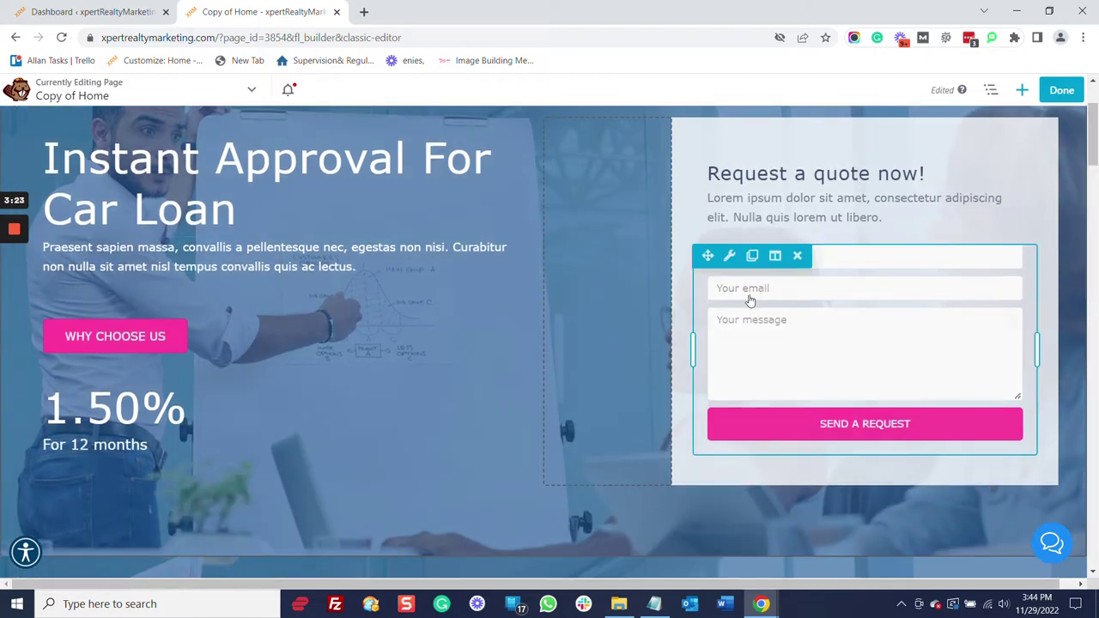
pyautogui.scroll(-5, 743, 294)
pyautogui.scroll(7, 680, 334)
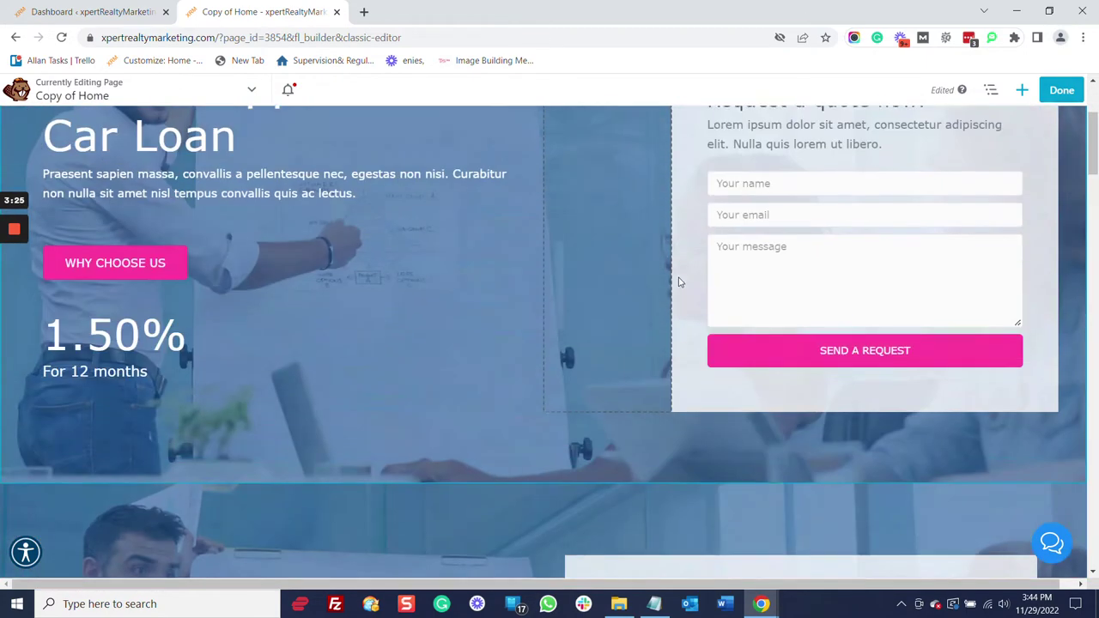
pyautogui.scroll(4, 679, 281)
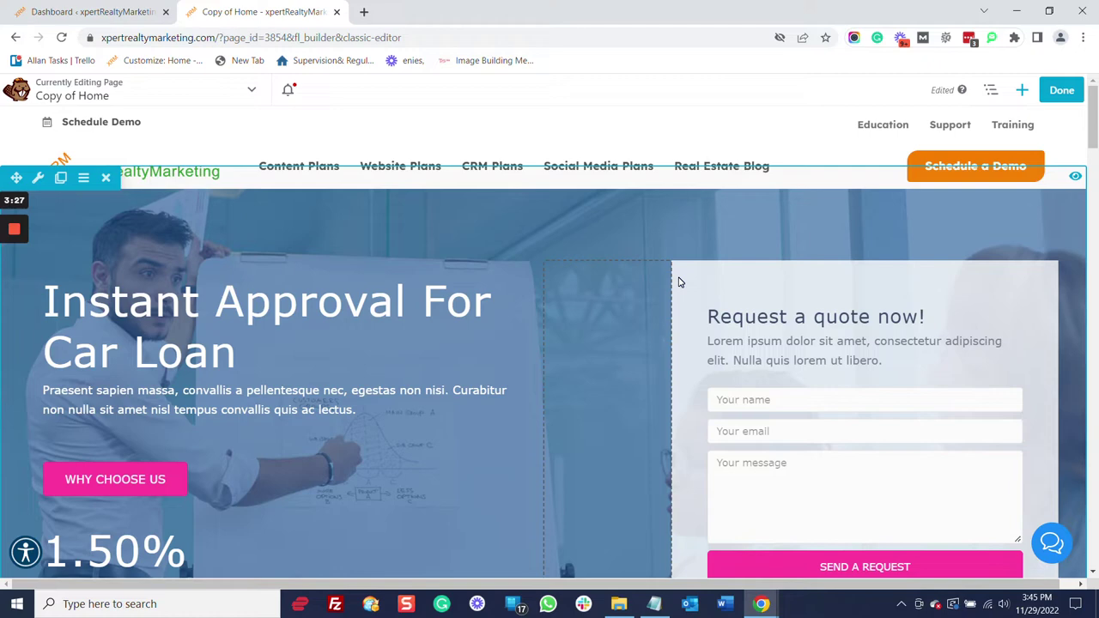
pyautogui.scroll(-7, 678, 281)
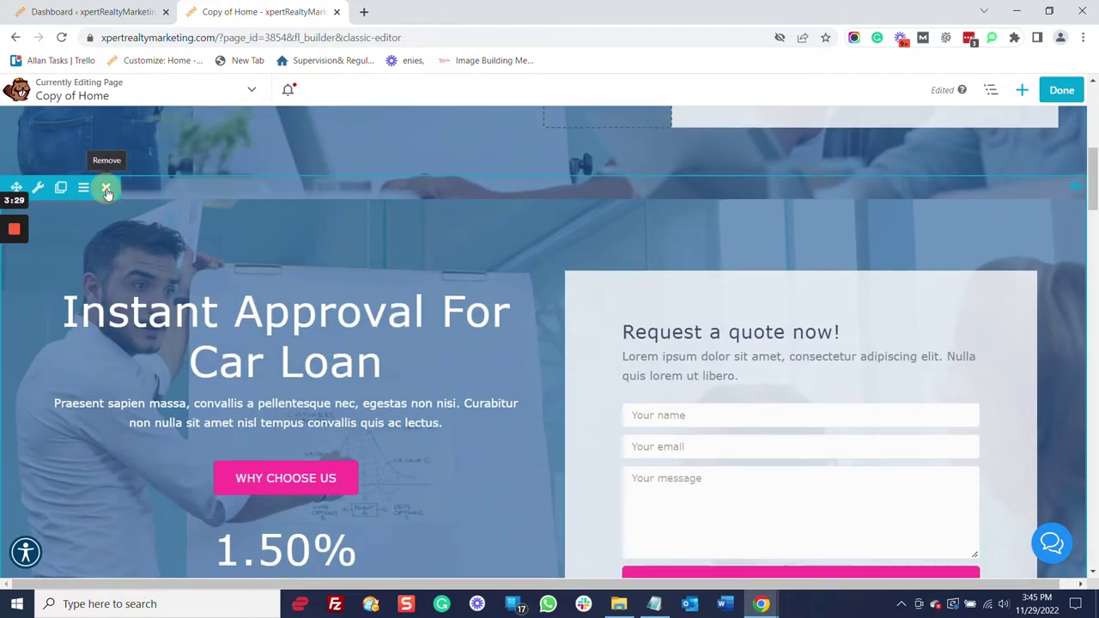
pyautogui.click(106, 188)
pyautogui.click(599, 122)
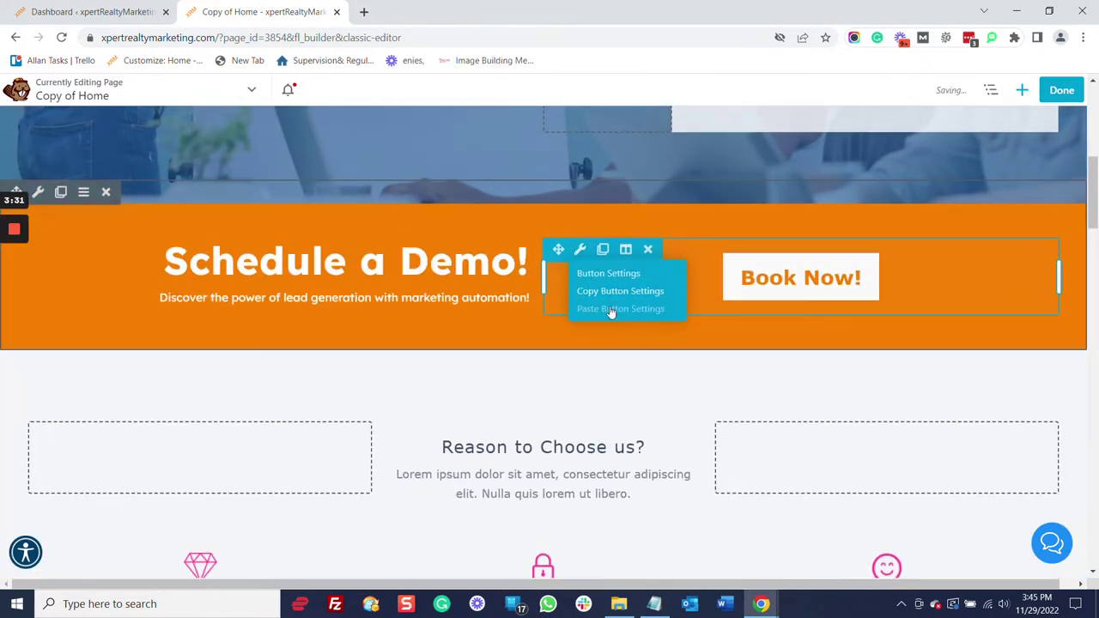
pyautogui.scroll(5, 609, 312)
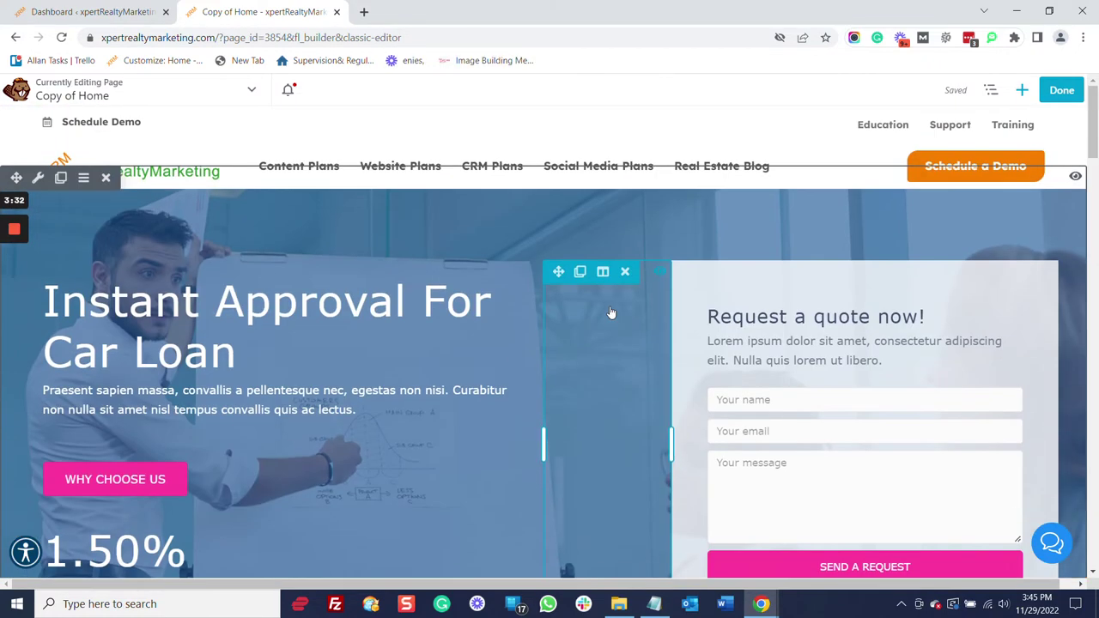
# Replace the hero heading text with '????' and save it.
pyautogui.click(421, 304)
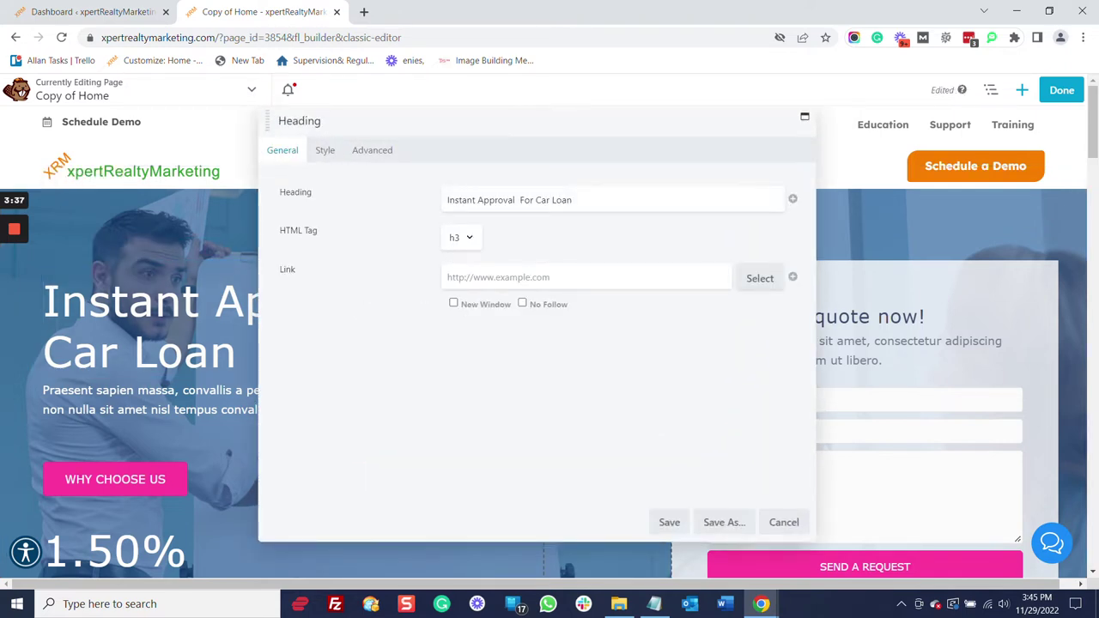
pyautogui.tripleClick(623, 202)
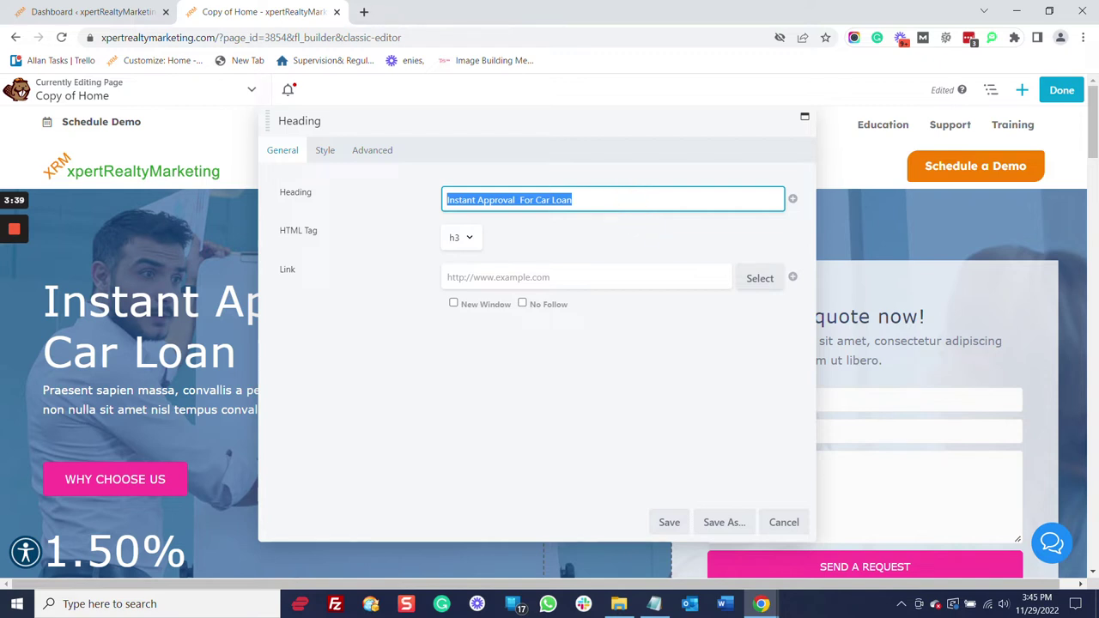
pyautogui.write('????')
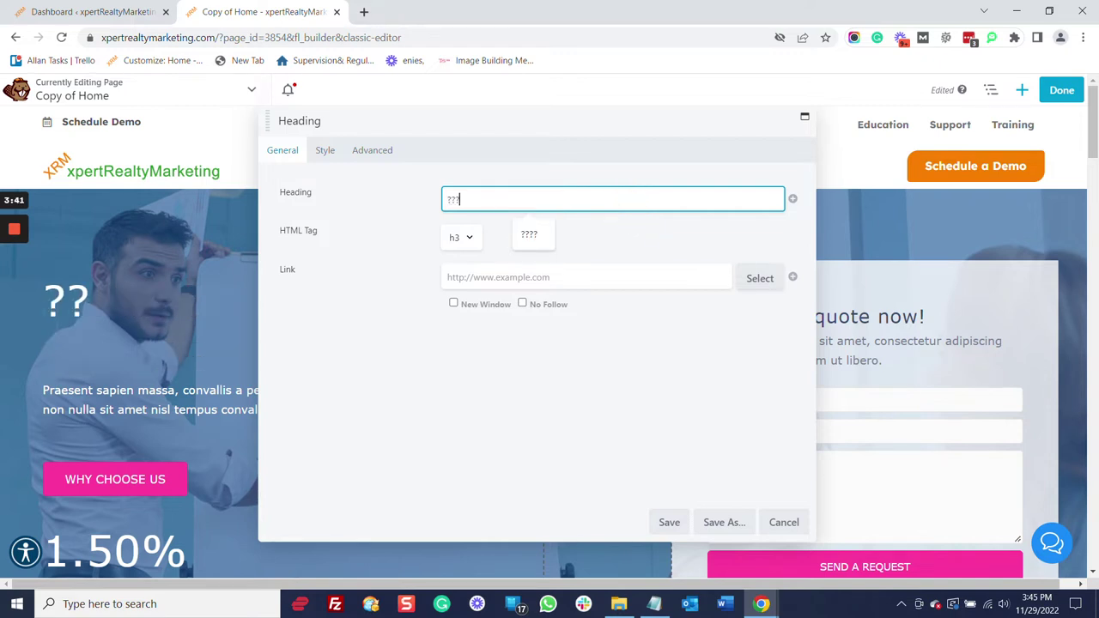
pyautogui.click(668, 522)
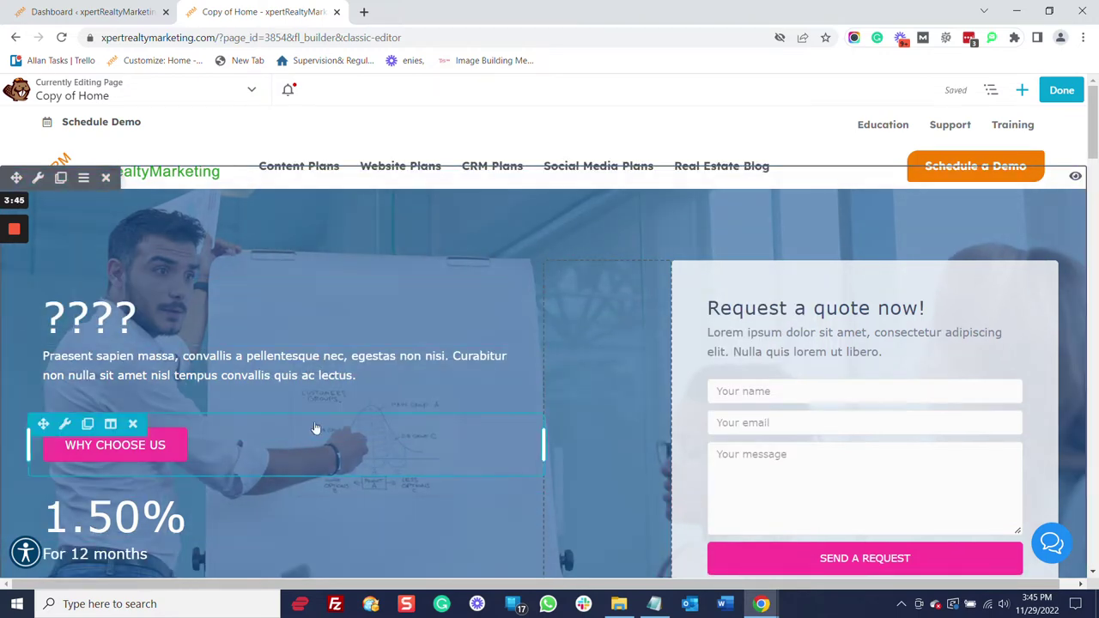
pyautogui.click(316, 376)
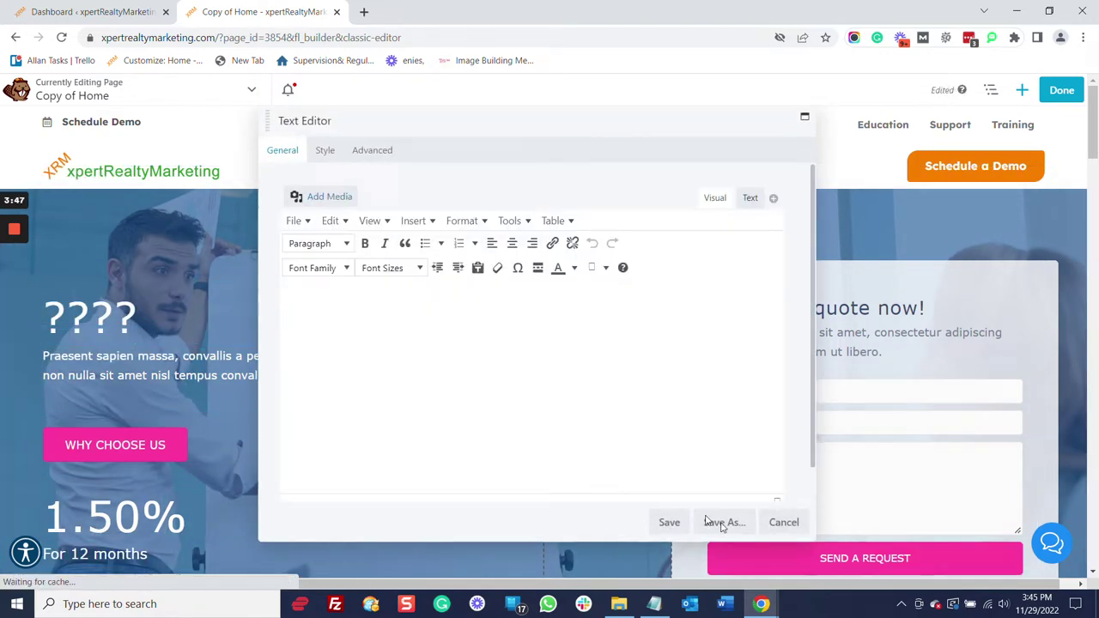
pyautogui.click(783, 522)
# Relabel the WHY CHOOSE US button to BUY NOW, link it to the Contact page, and review its styles.
pyautogui.click(125, 447)
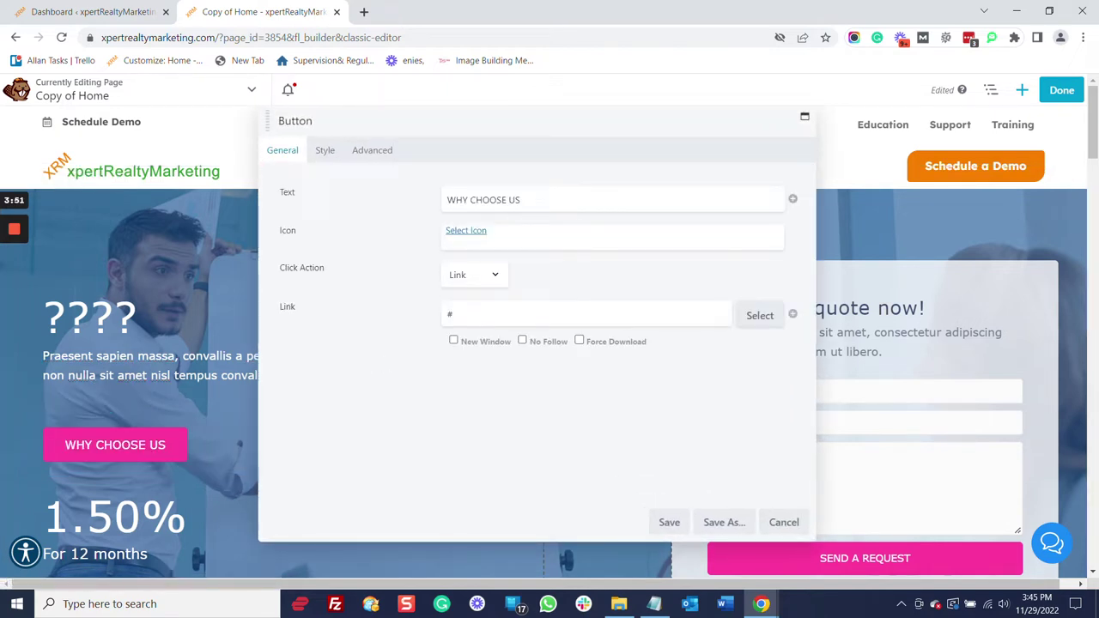
pyautogui.moveTo(444, 200); pyautogui.dragTo(577, 218)
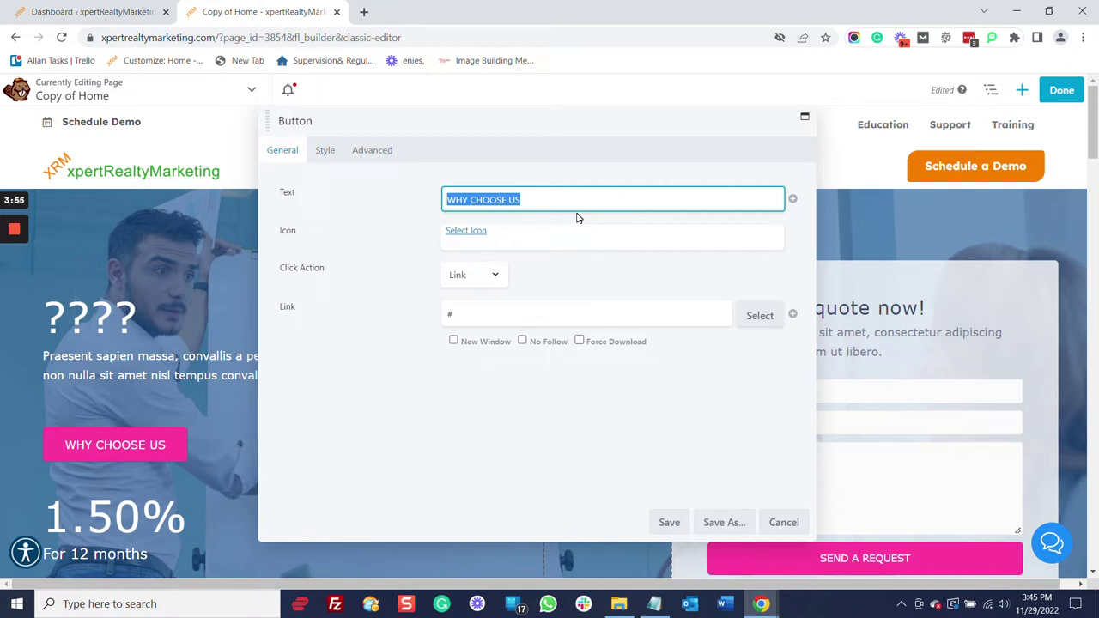
pyautogui.write('BUY NOW')
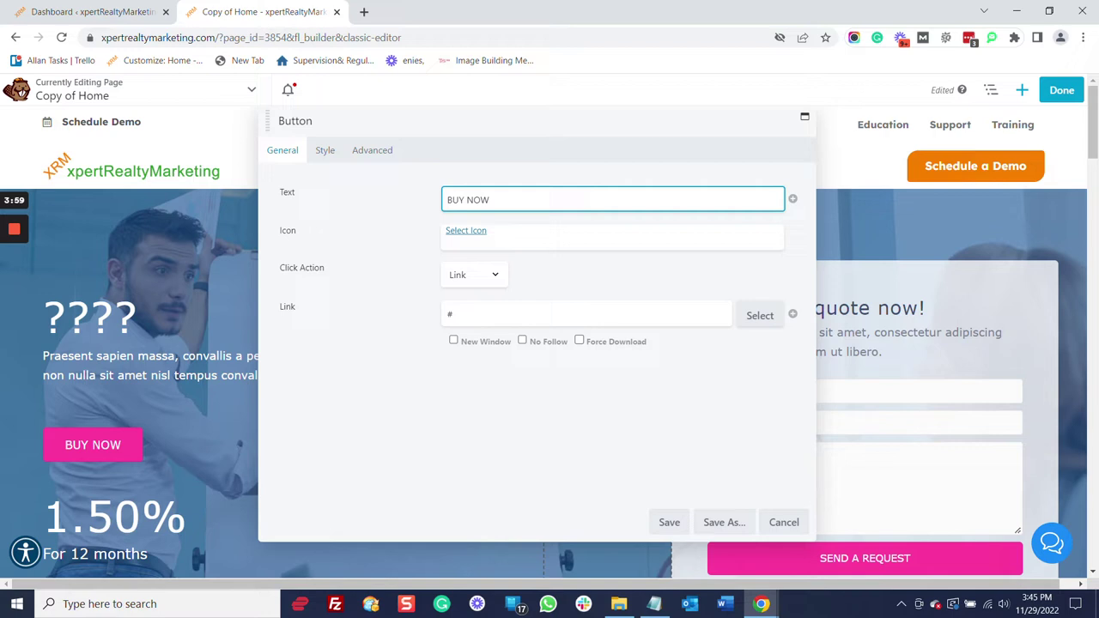
pyautogui.click(768, 316)
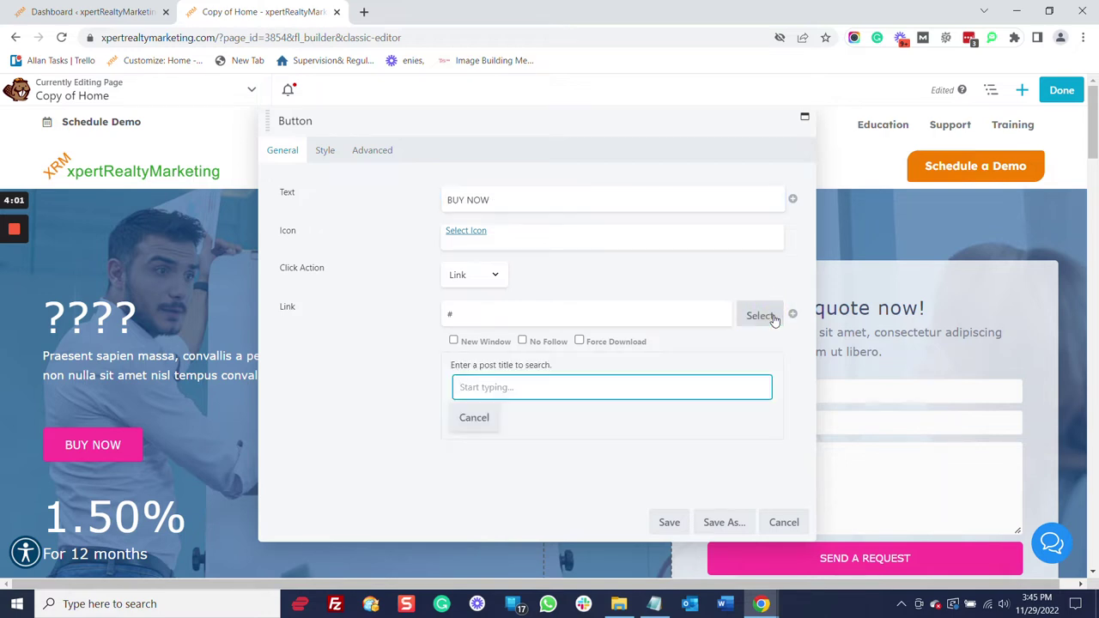
pyautogui.write('cont')
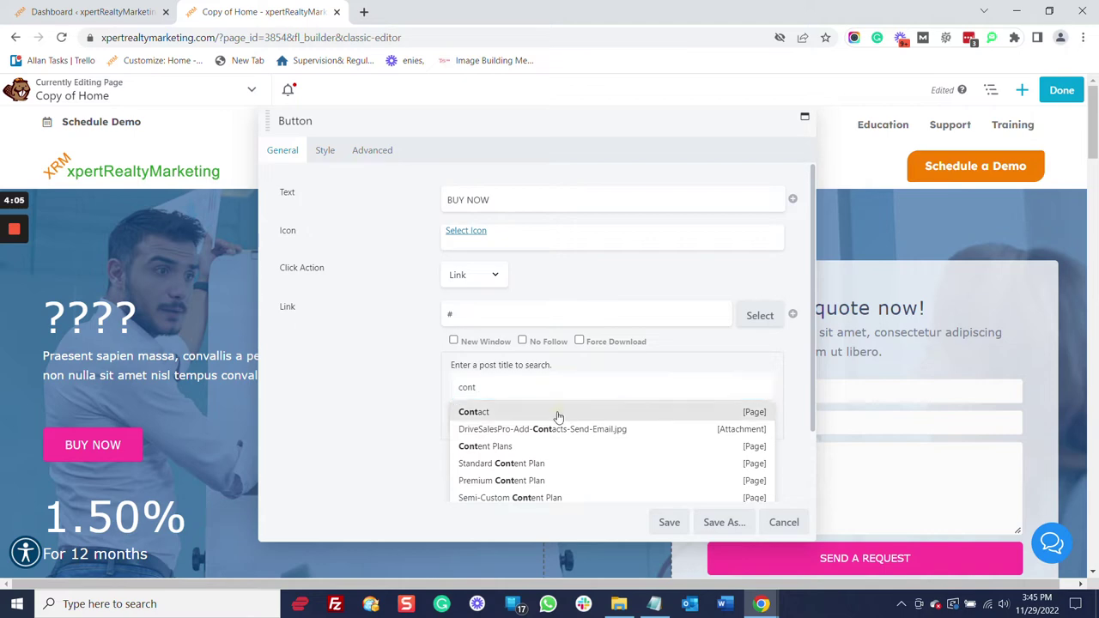
pyautogui.click(557, 412)
pyautogui.click(669, 522)
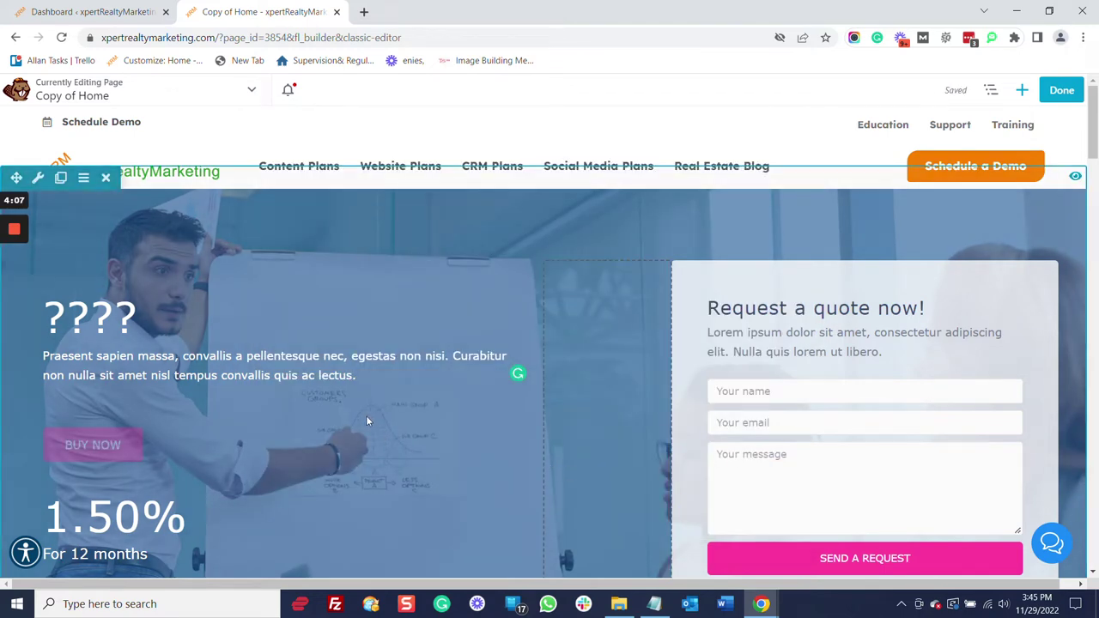
pyautogui.click(95, 451)
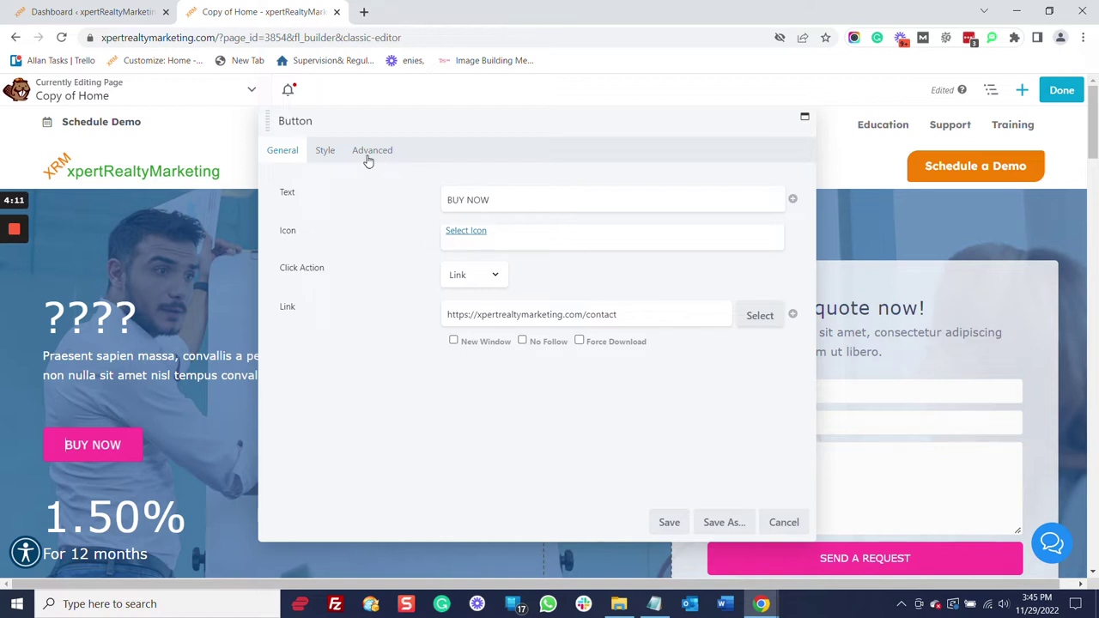
pyautogui.click(323, 151)
pyautogui.scroll(-5, 377, 258)
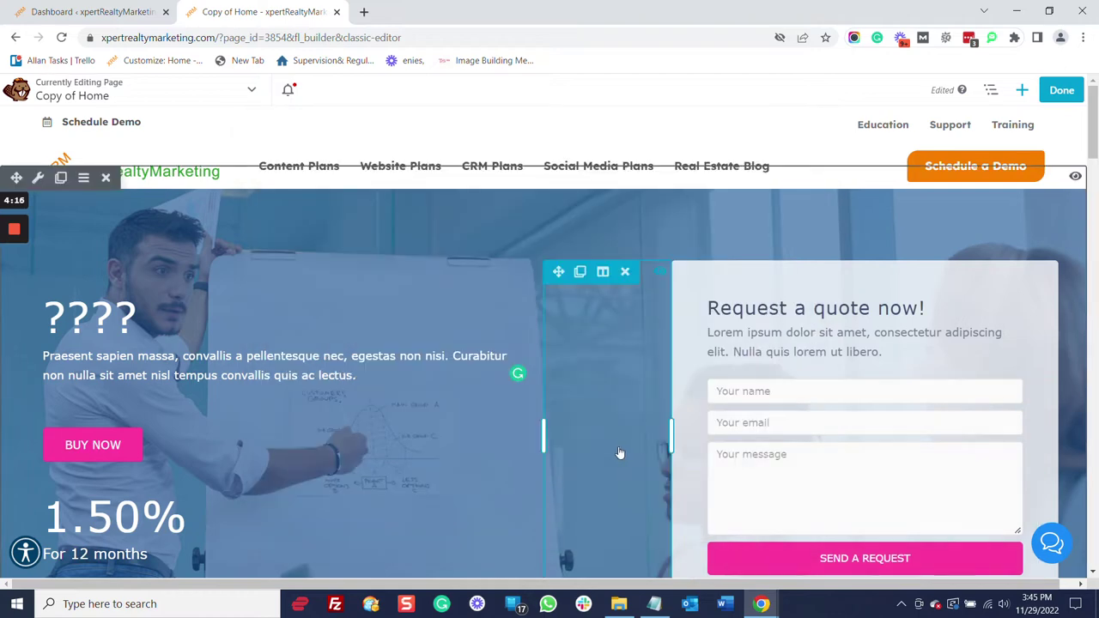
# Fill in the recipient e-mail in the quote request form's settings and save the form.
pyautogui.click(784, 522)
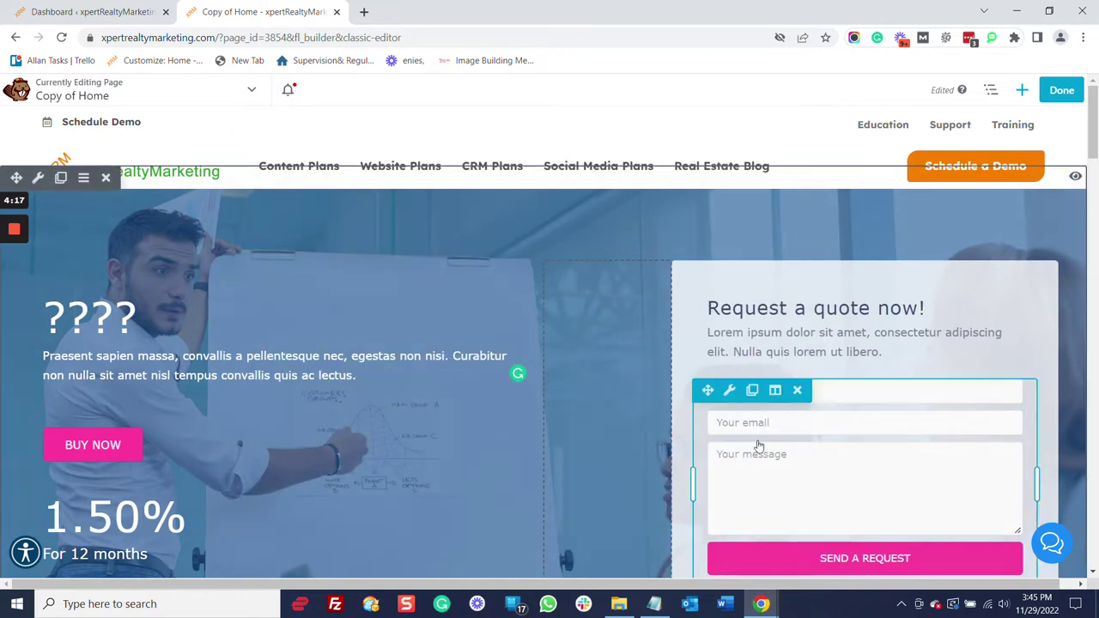
pyautogui.click(864, 412)
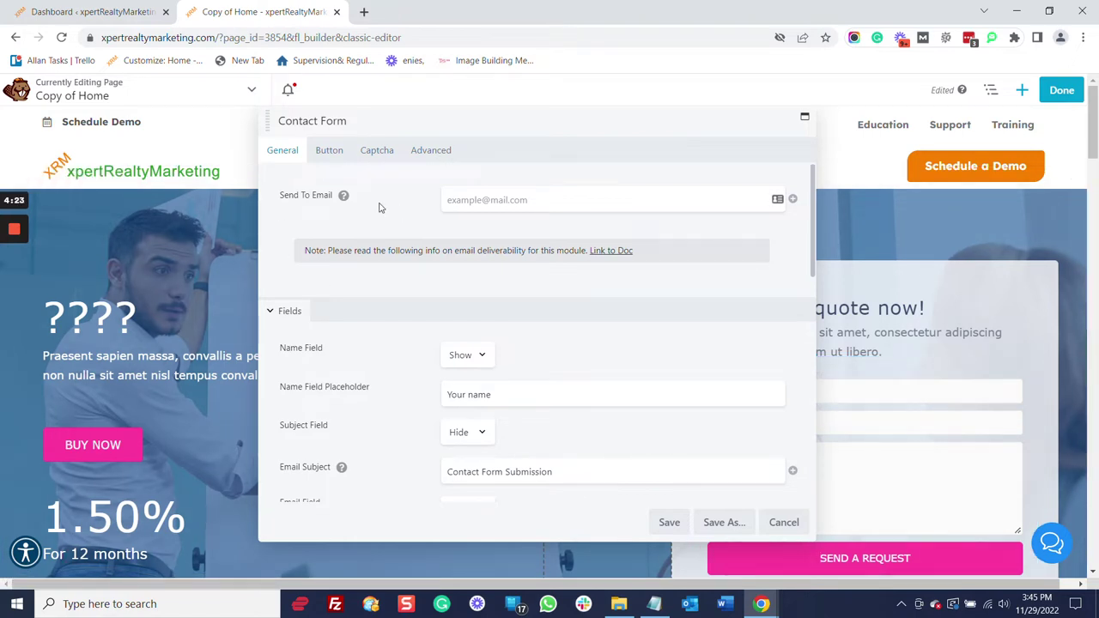
pyautogui.click(451, 200)
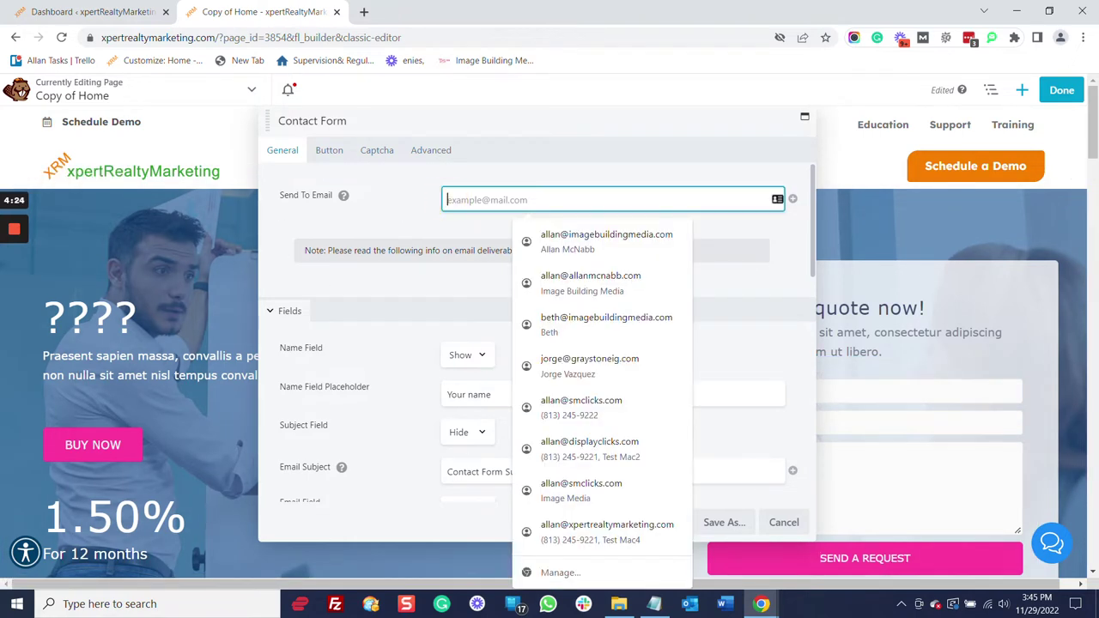
pyautogui.click(542, 241)
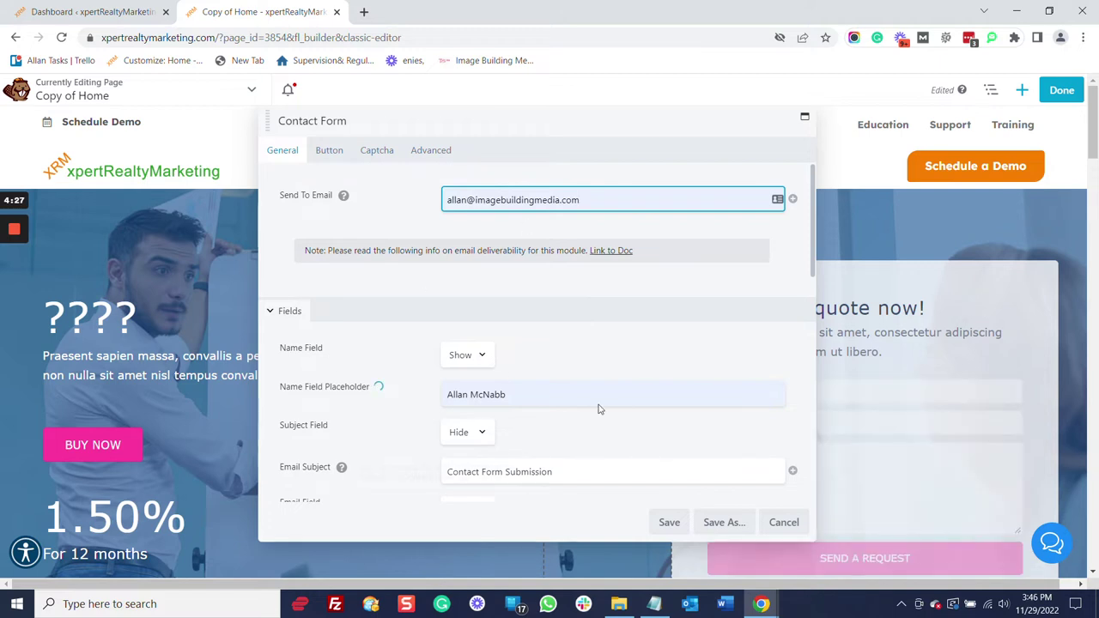
pyautogui.scroll(-3, 491, 354)
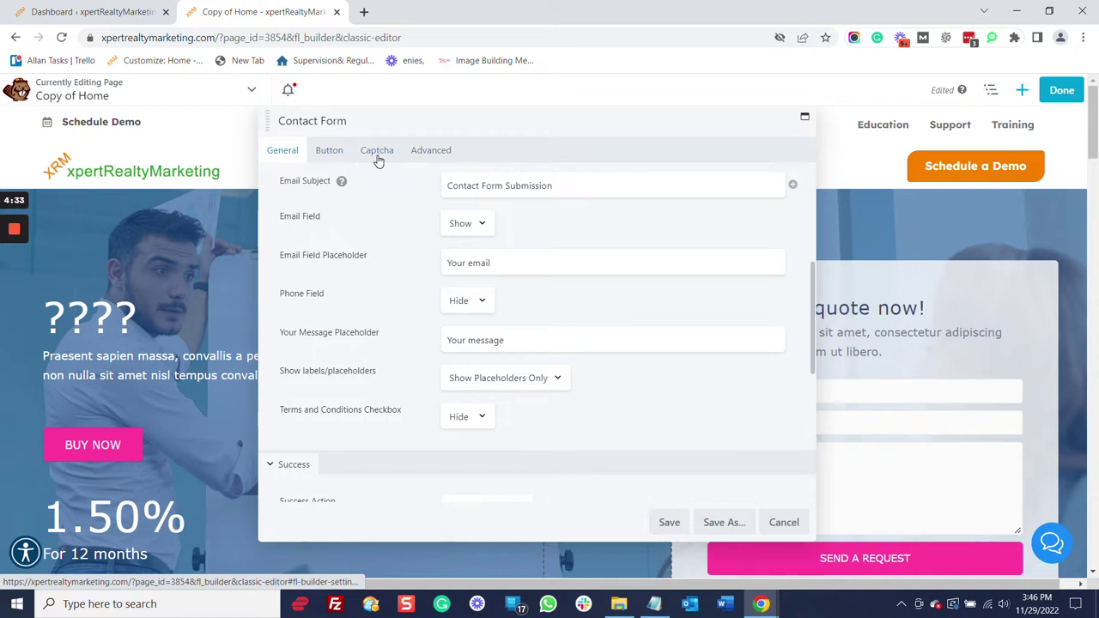
pyautogui.scroll(-5, 504, 250)
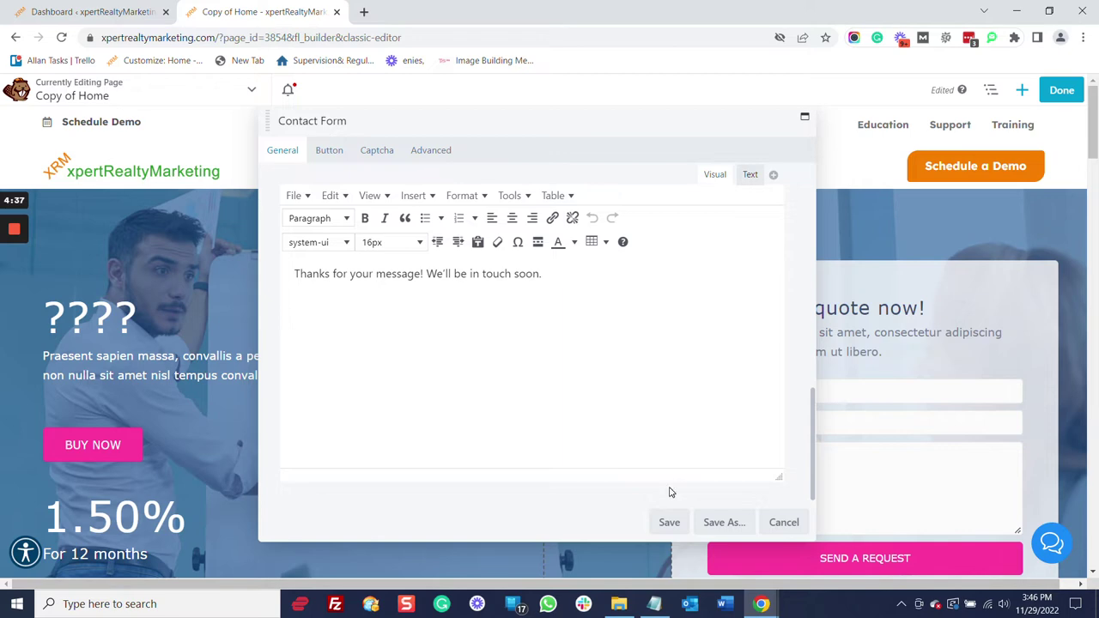
pyautogui.click(669, 522)
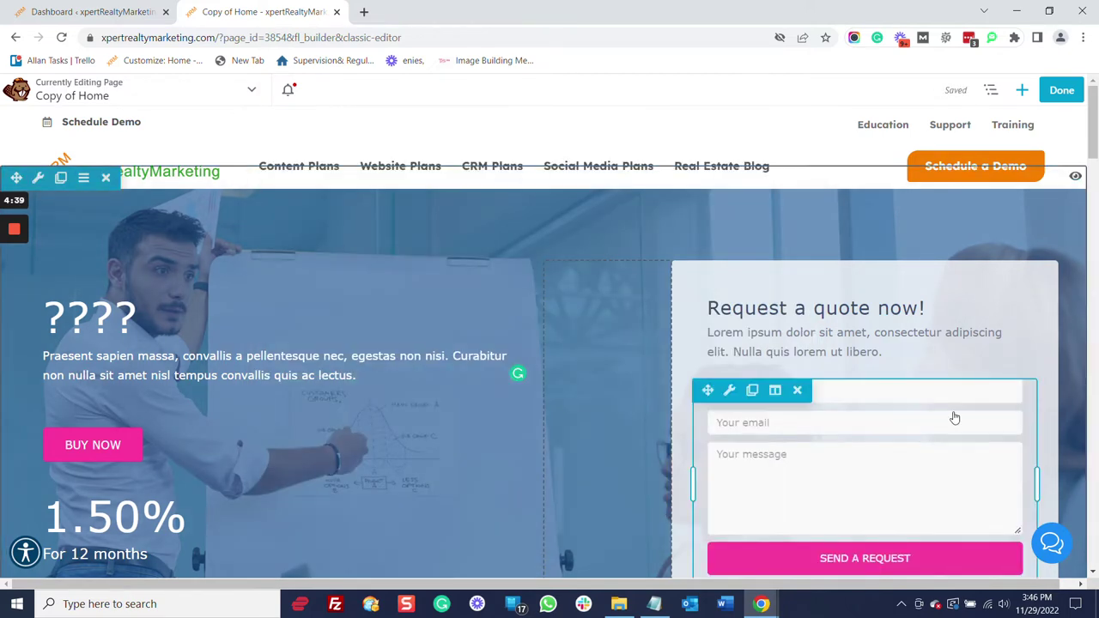
pyautogui.scroll(-5, 910, 416)
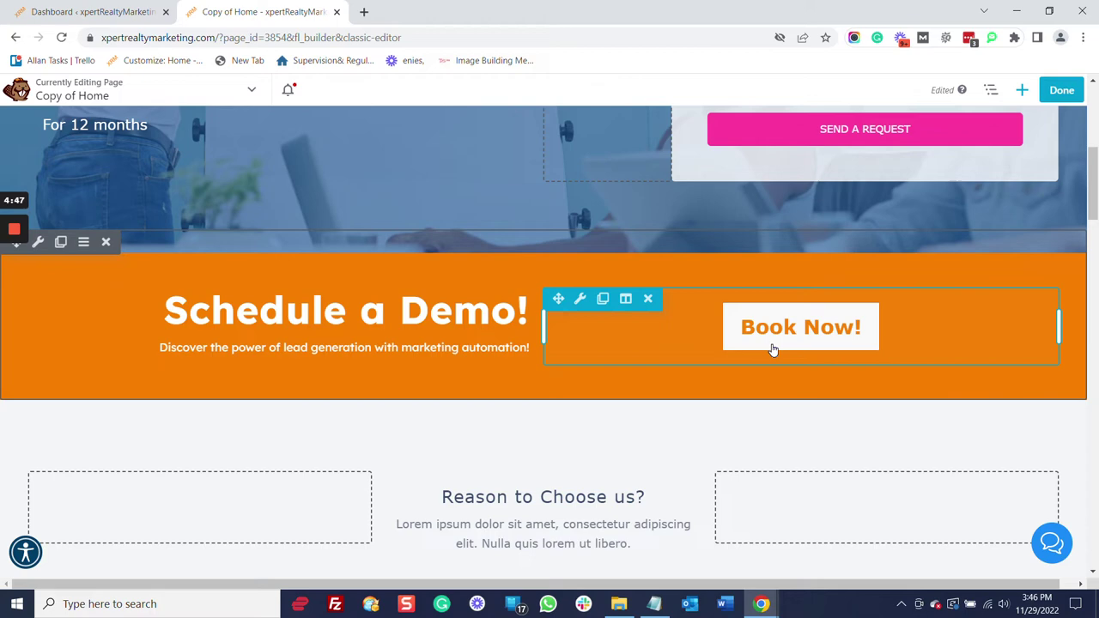
pyautogui.scroll(-3, 772, 347)
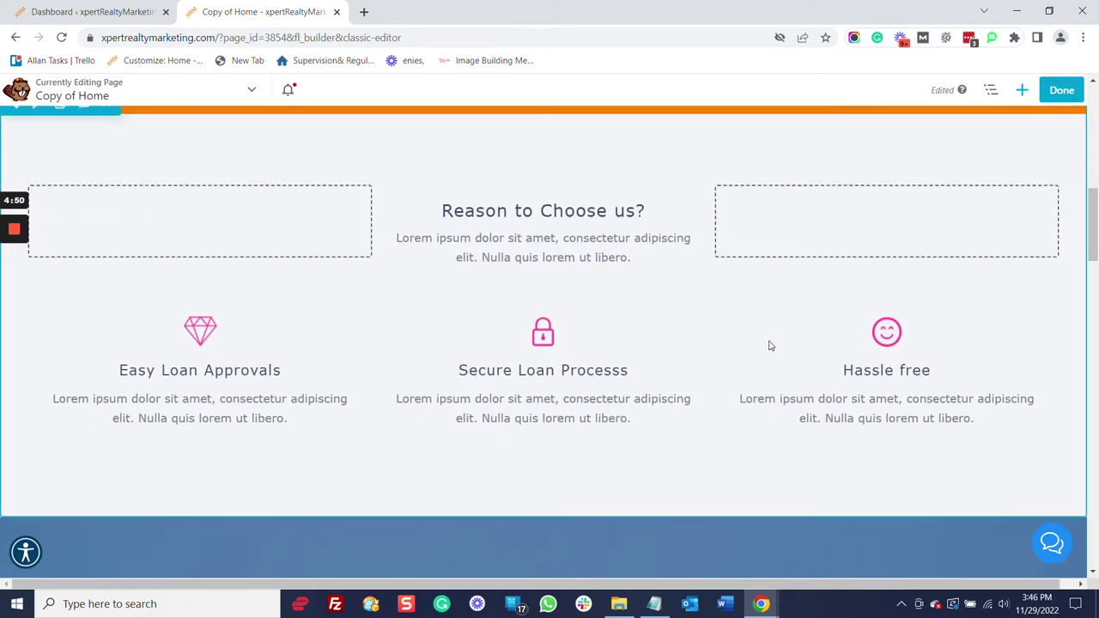
pyautogui.click(541, 210)
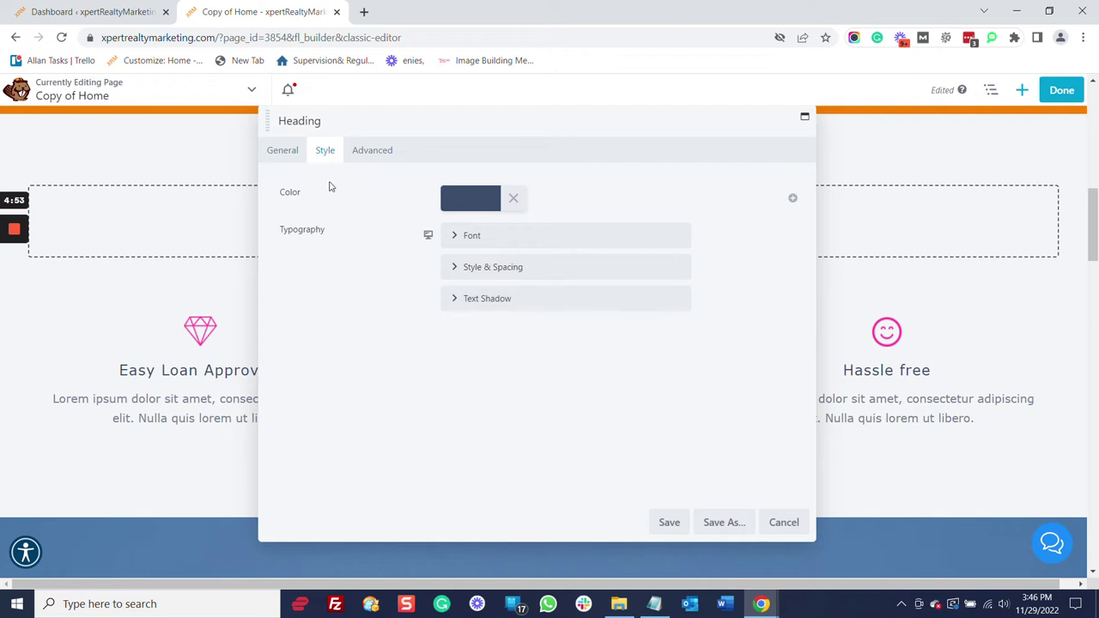
pyautogui.click(285, 150)
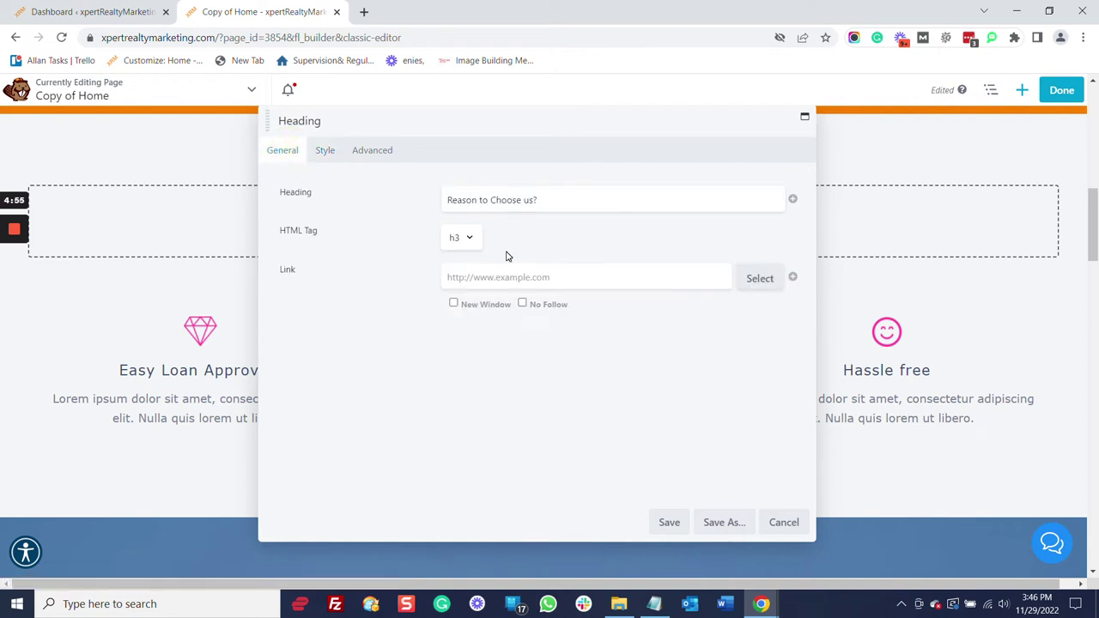
pyautogui.click(784, 522)
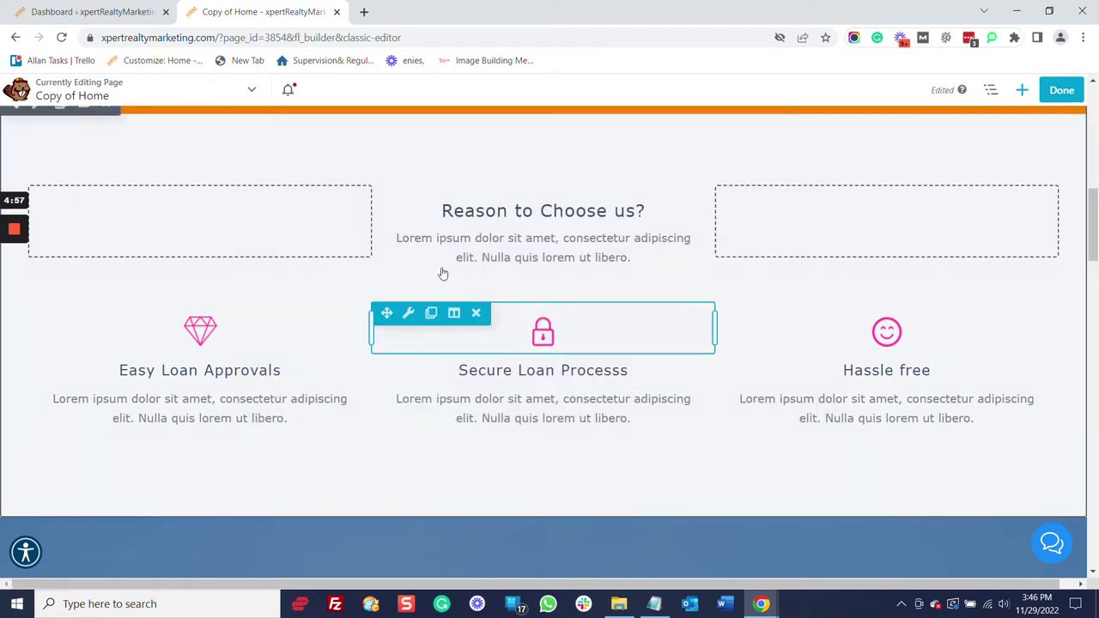
pyautogui.click(540, 337)
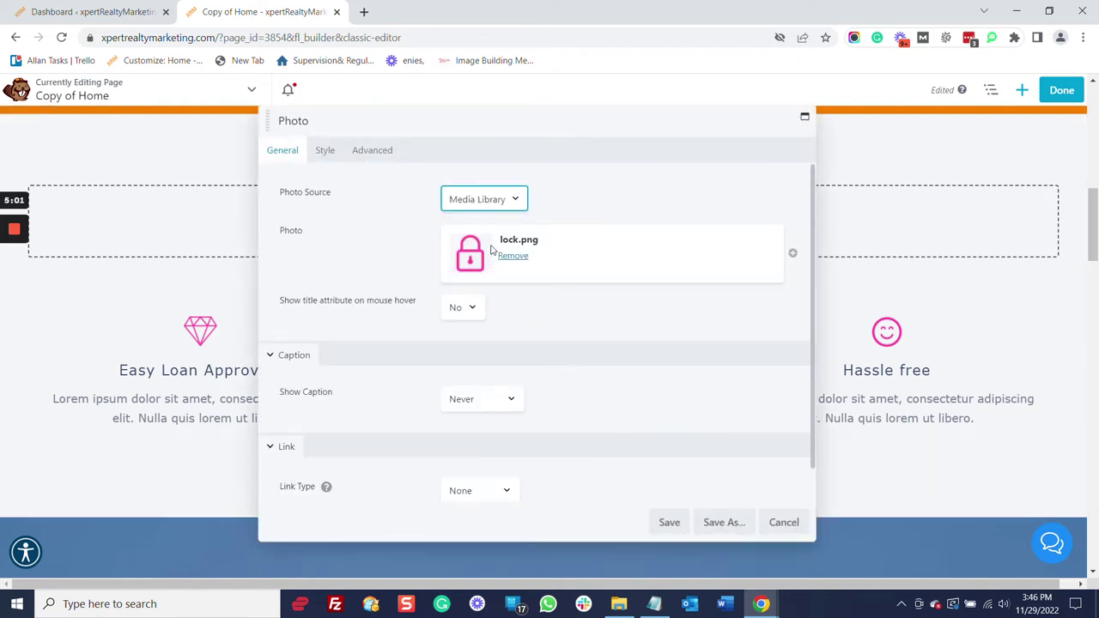
pyautogui.click(799, 525)
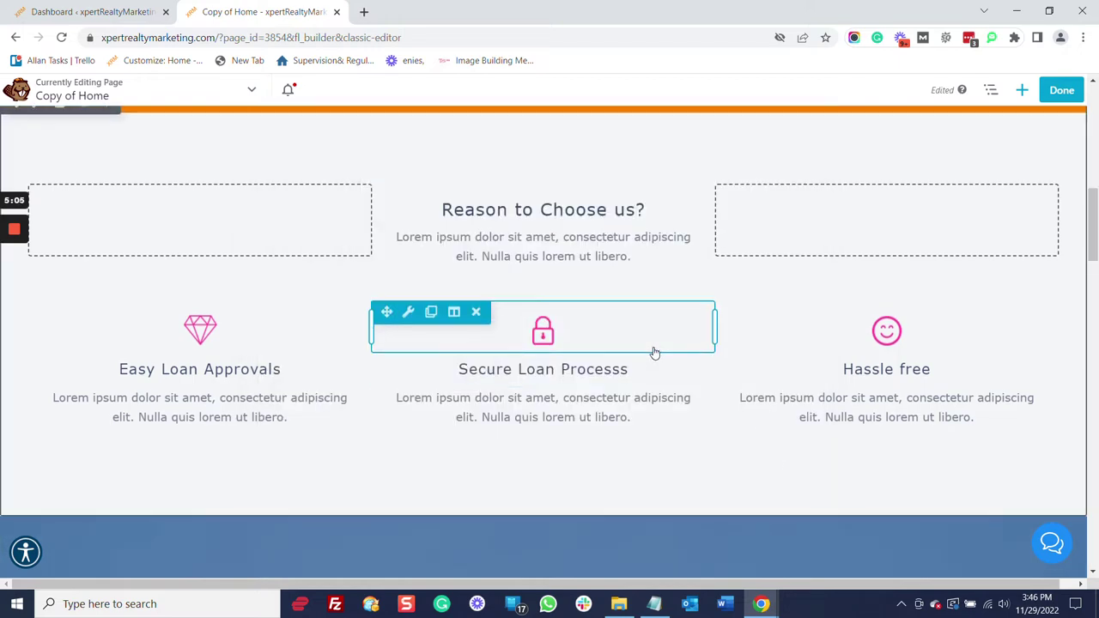
pyautogui.scroll(-3, 652, 352)
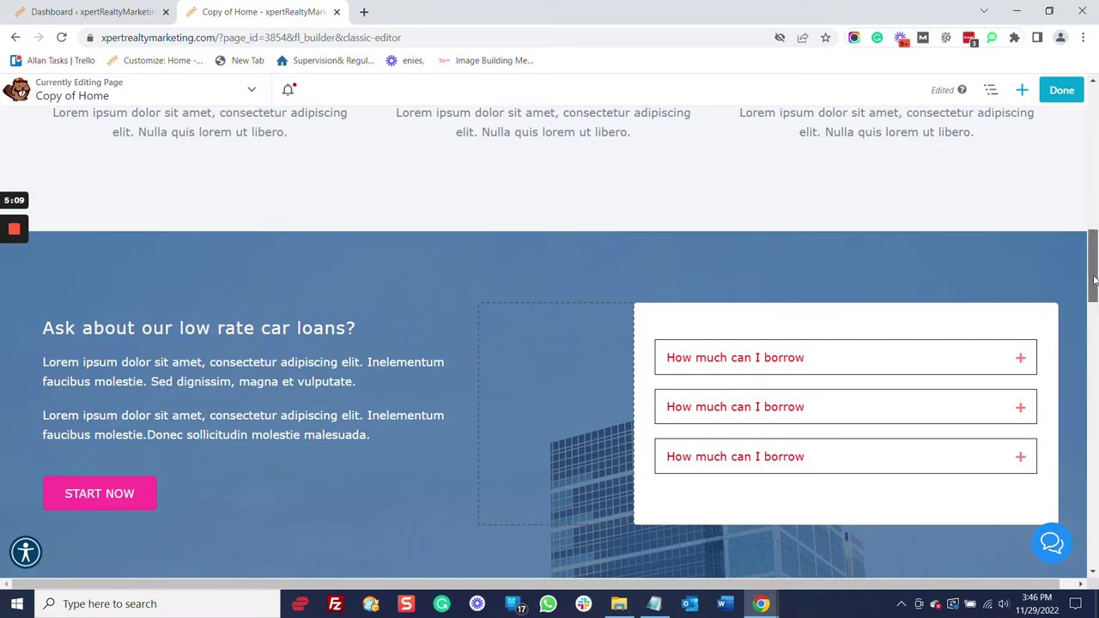
# Open the hero row's settings and remove the header-1.jpg background photo.
pyautogui.moveTo(1094, 281); pyautogui.dragTo(1094, 112)
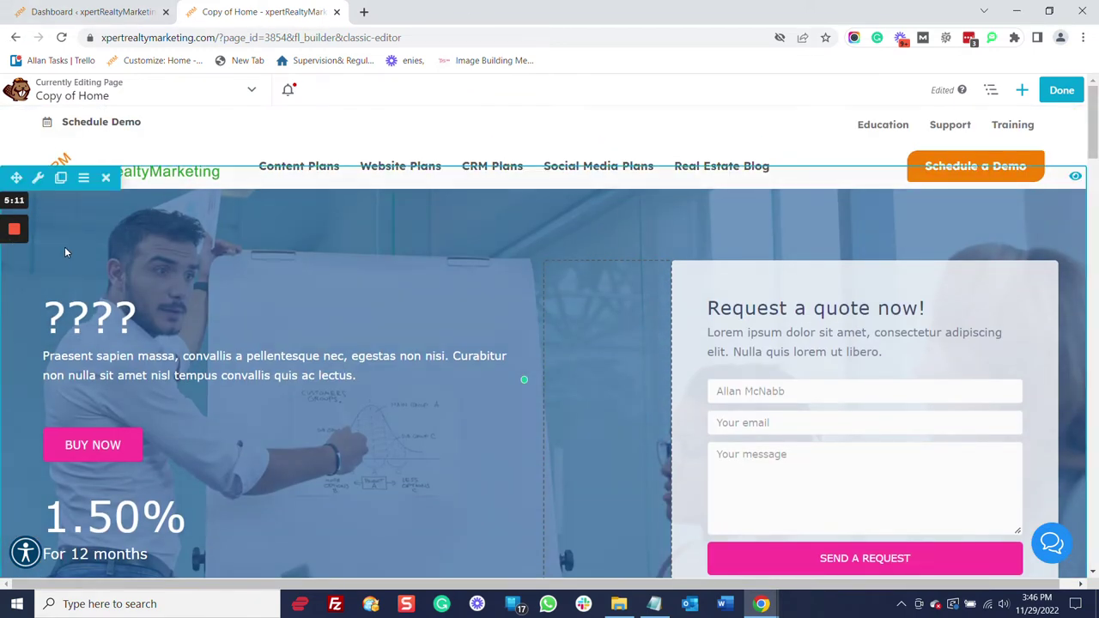
pyautogui.moveTo(36, 185)
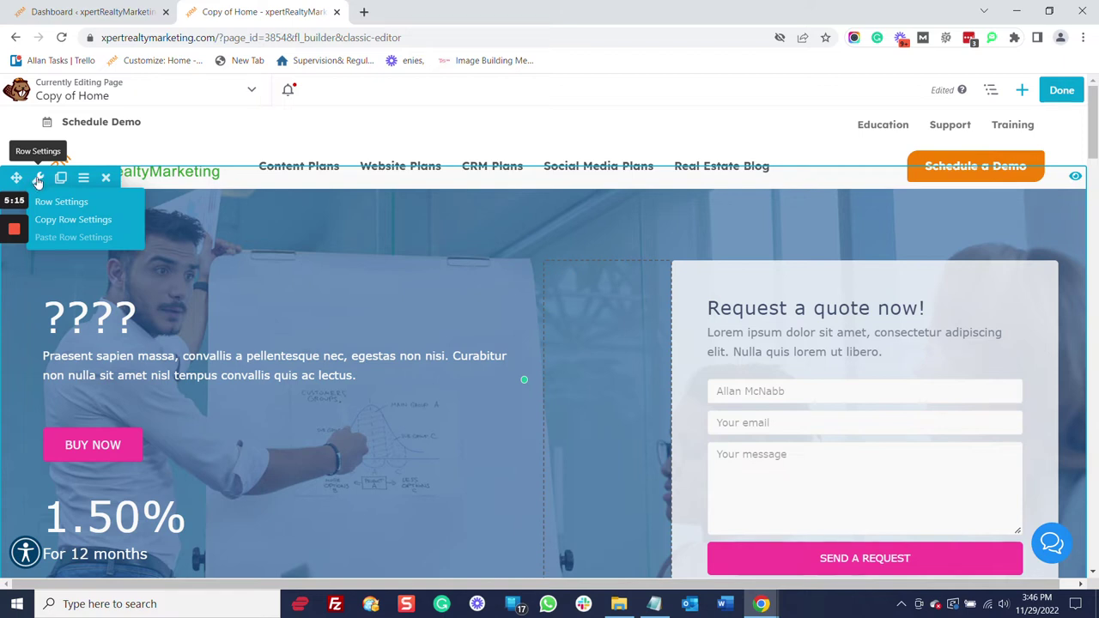
pyautogui.click(49, 202)
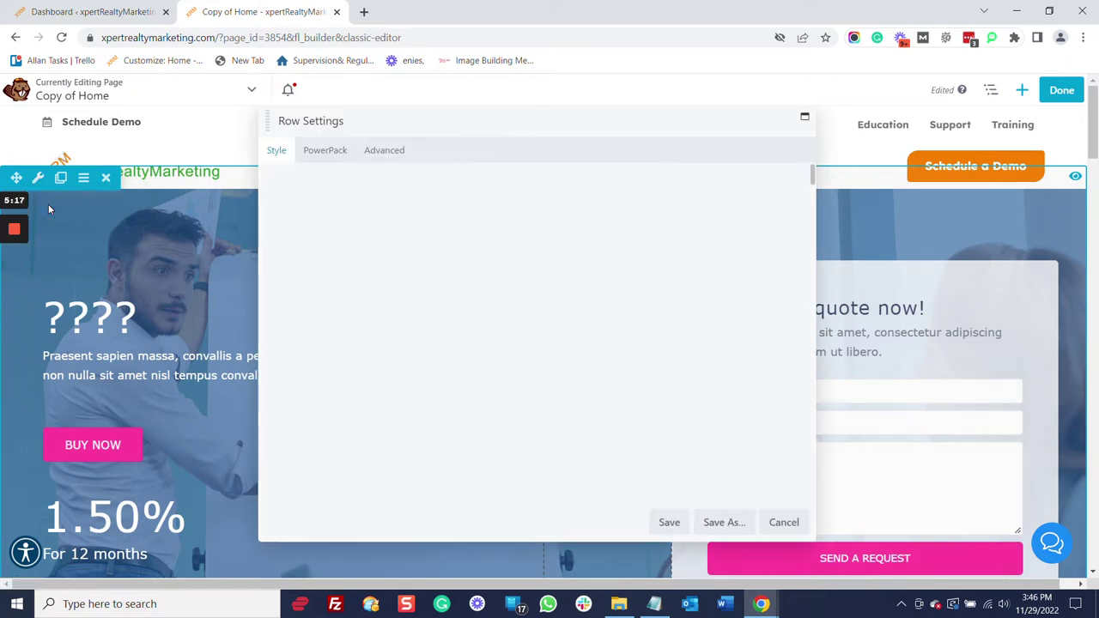
pyautogui.scroll(-10, 554, 355)
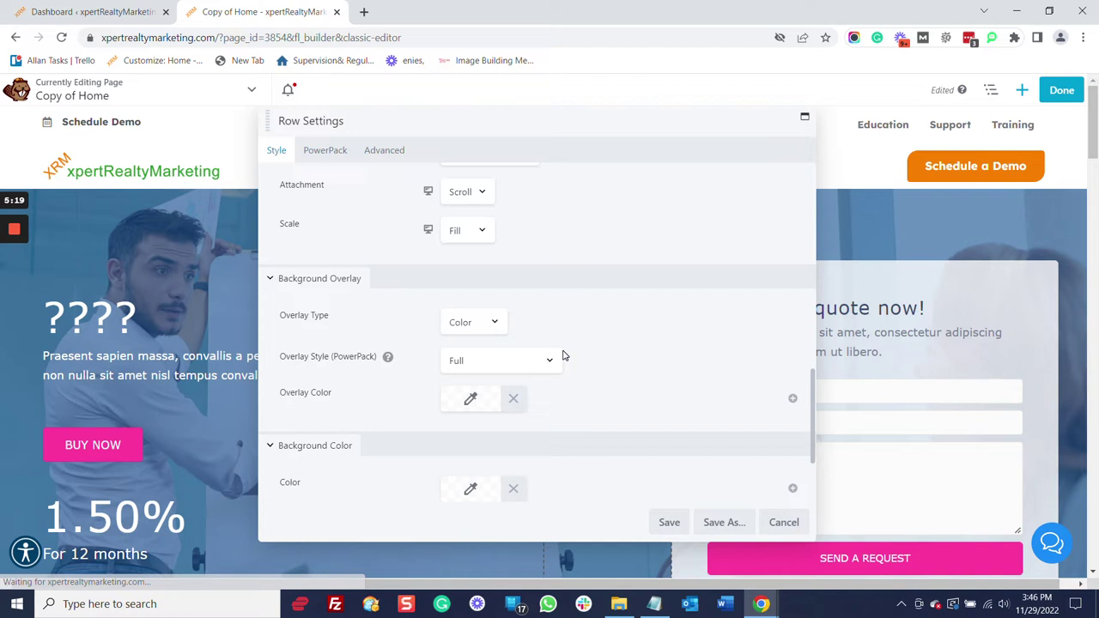
pyautogui.scroll(3, 562, 353)
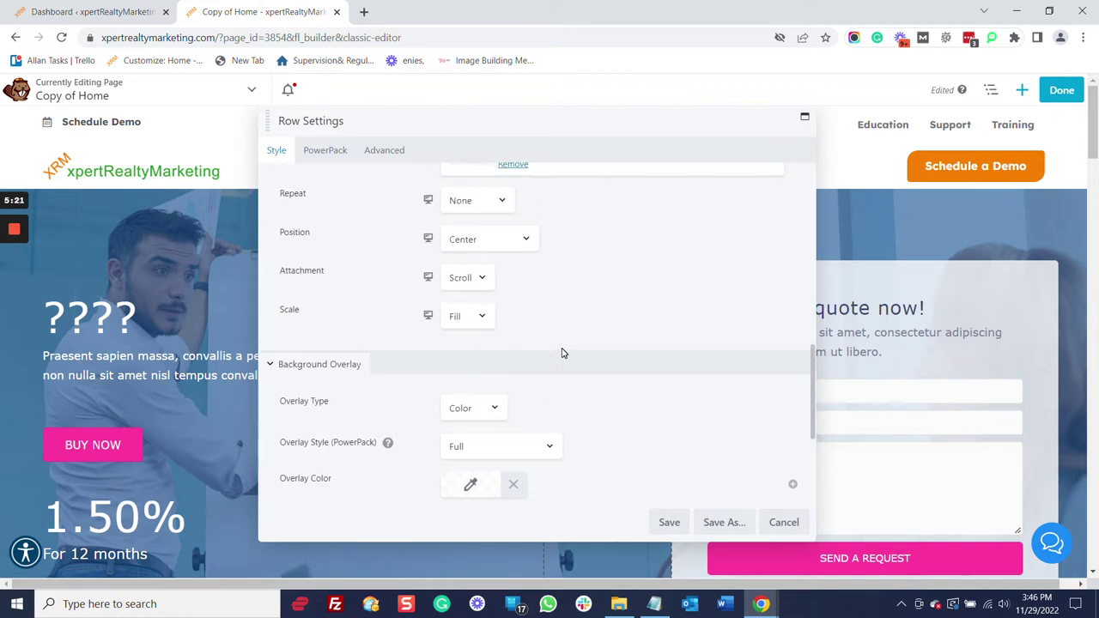
pyautogui.scroll(4, 562, 353)
pyautogui.scroll(-2, 559, 344)
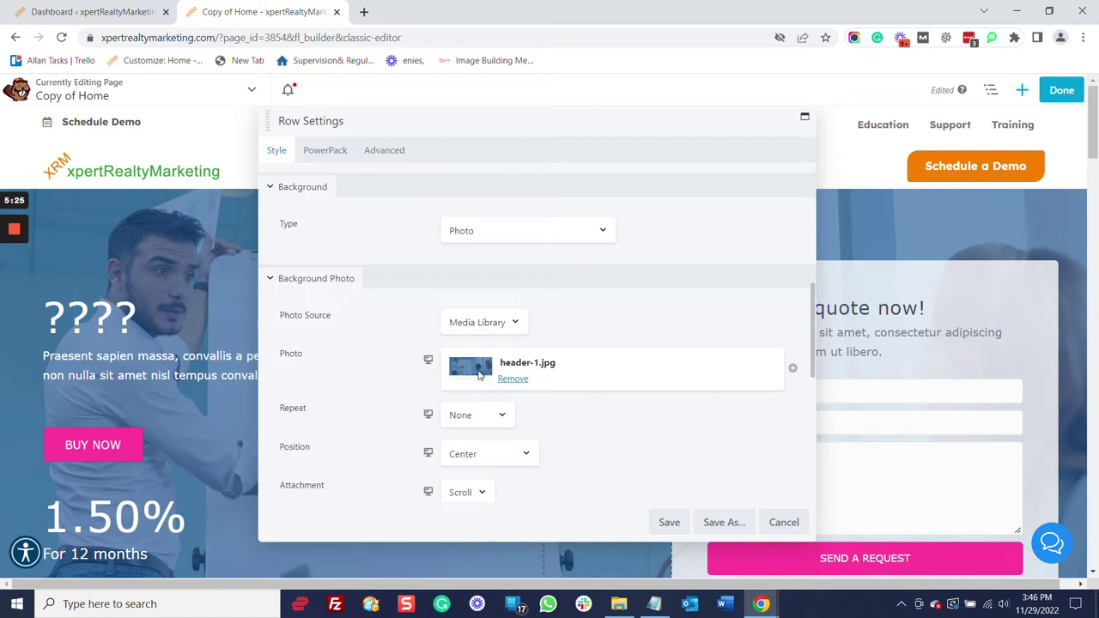
pyautogui.click(518, 379)
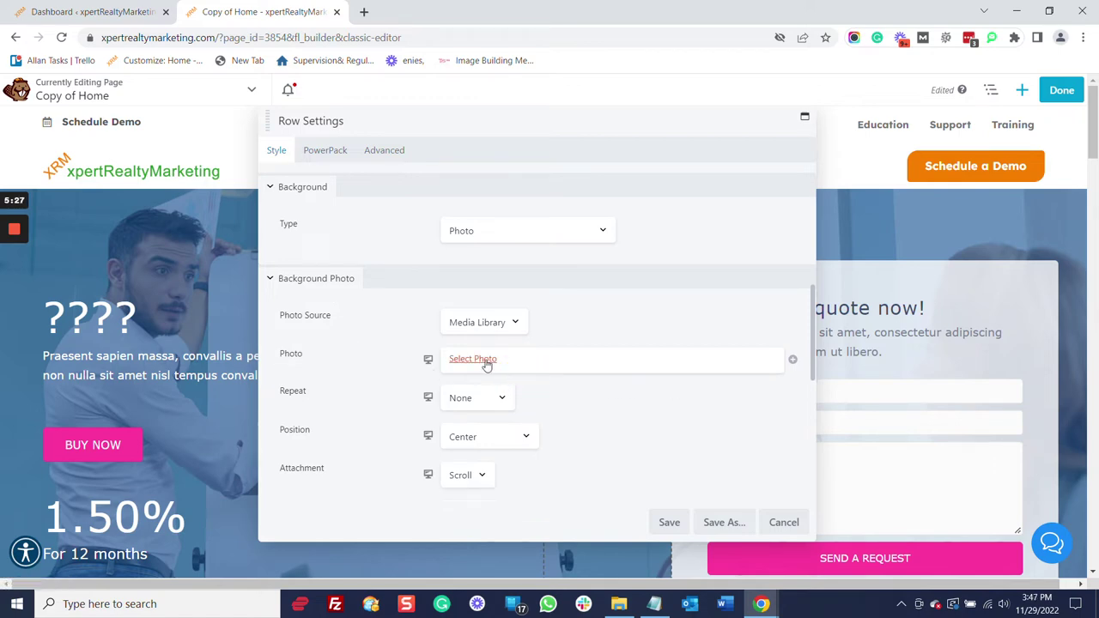
# Upload internet-marketing.jpg from Downloads, set it as the hero background, and save.
pyautogui.click(486, 361)
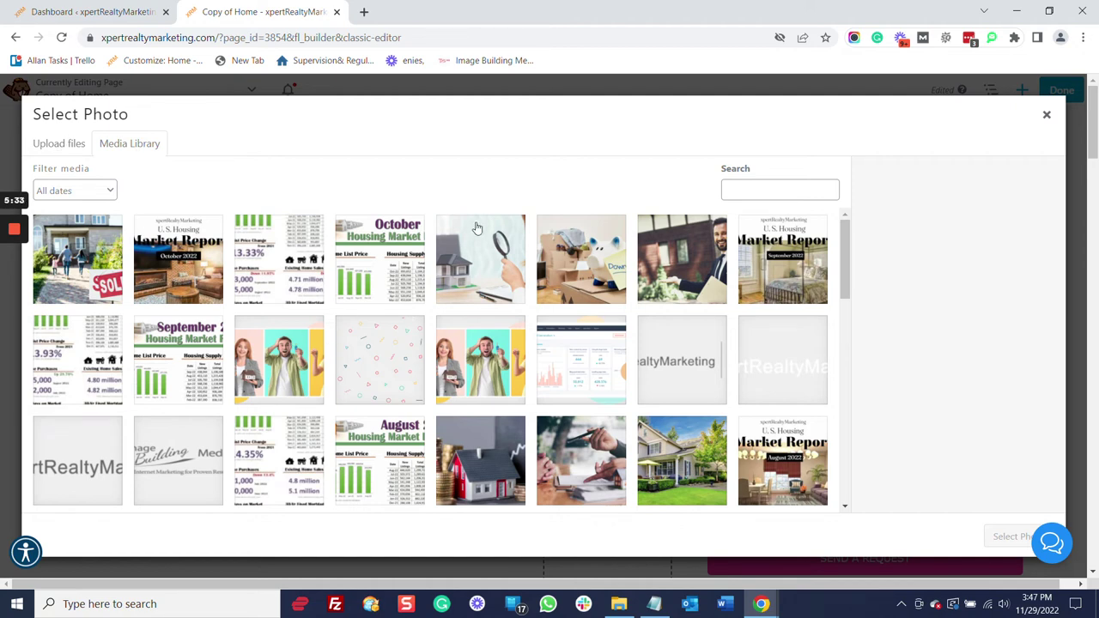
pyautogui.click(59, 146)
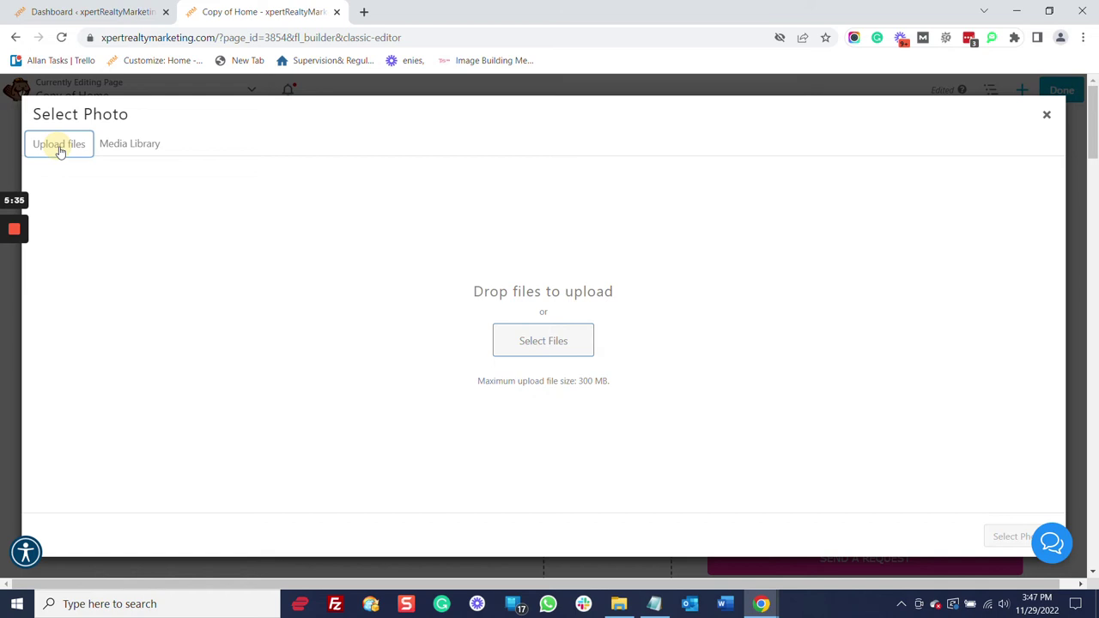
pyautogui.click(520, 350)
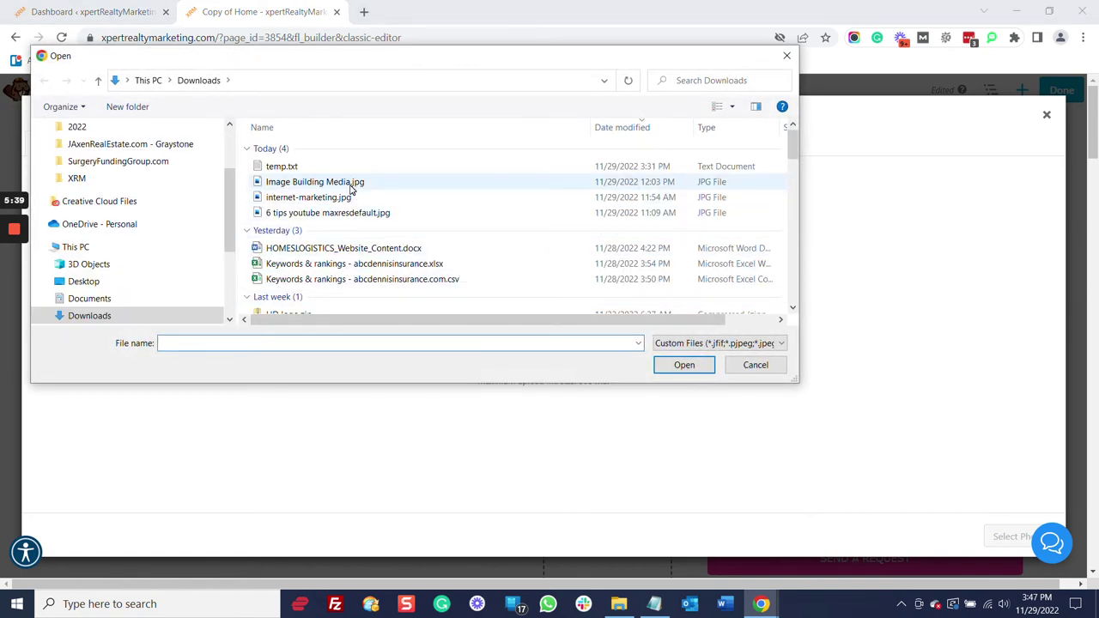
pyautogui.click(330, 198)
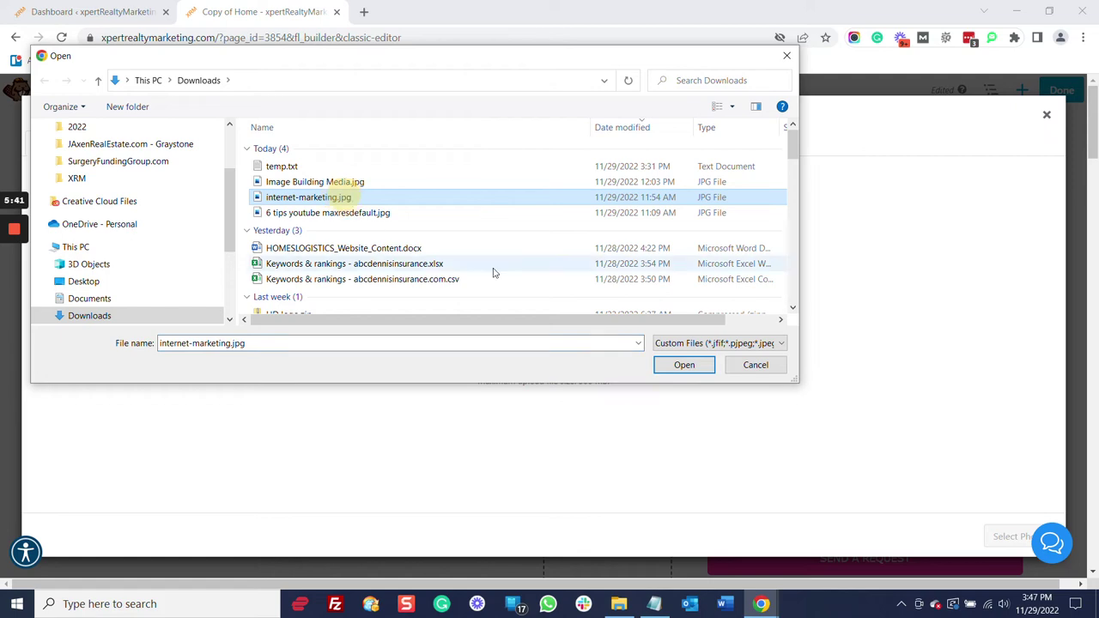
pyautogui.click(683, 366)
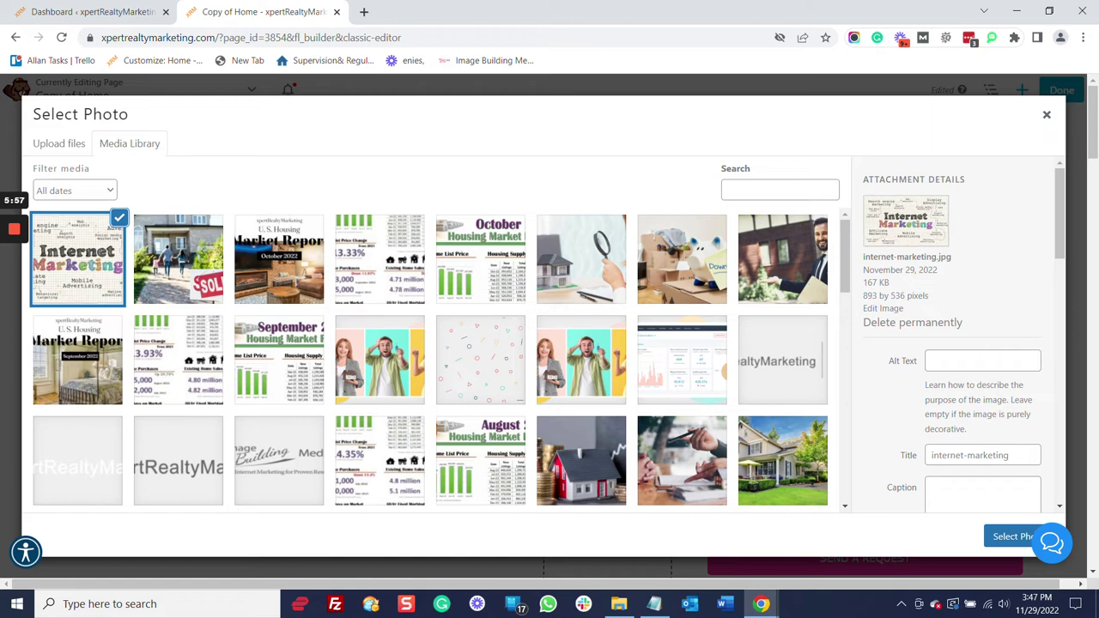
pyautogui.click(1014, 537)
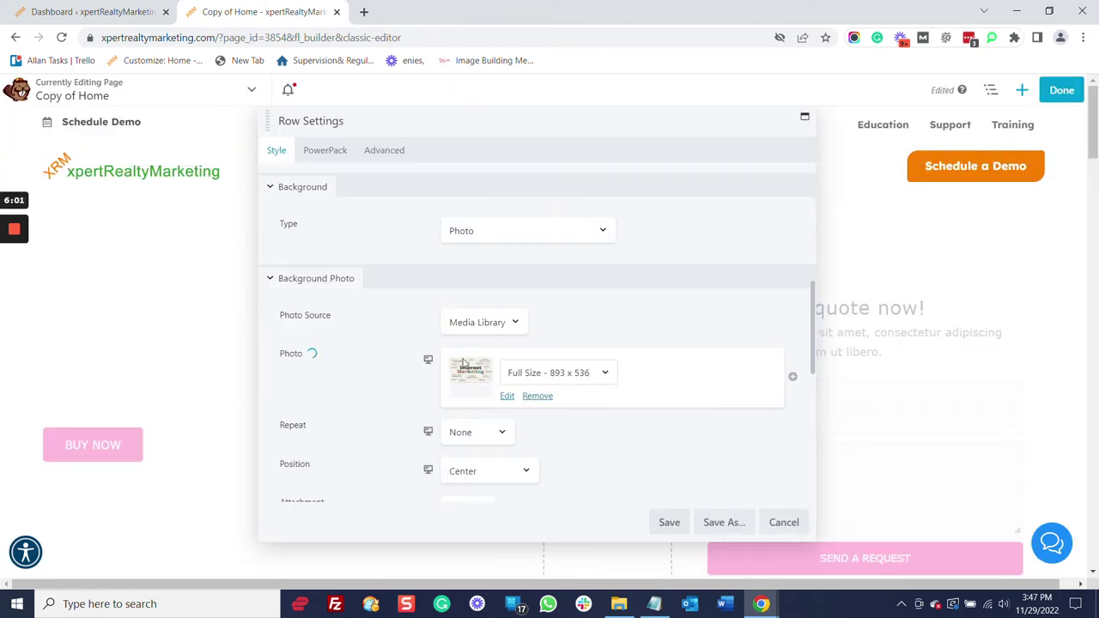
pyautogui.click(674, 523)
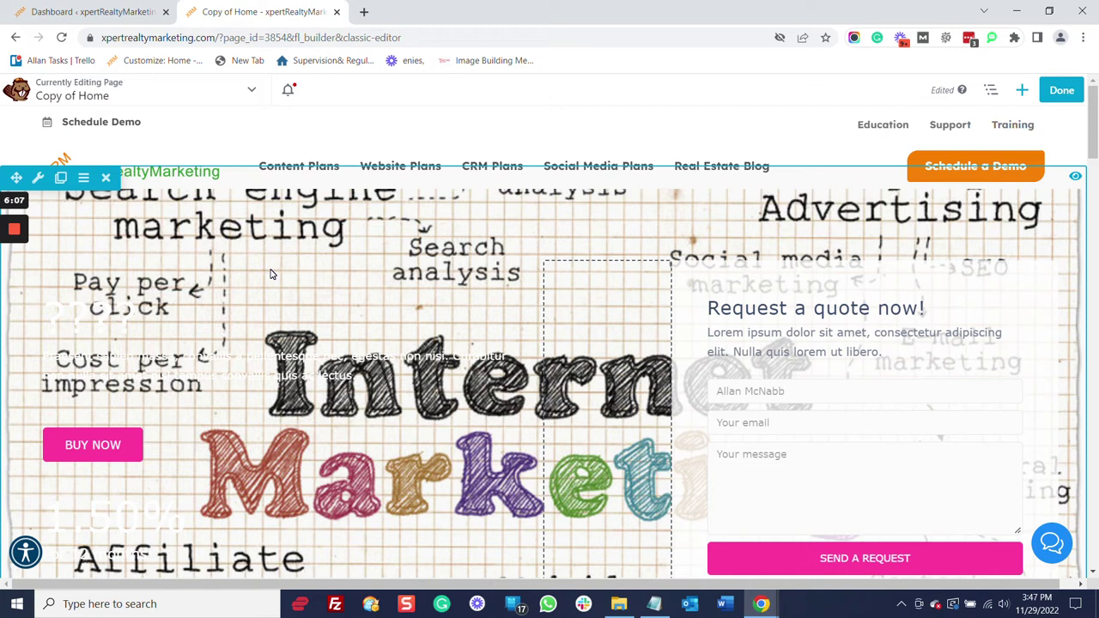
# Swap the hero background to the house-and-magnifying-glass photo from the media library.
pyautogui.click(37, 177)
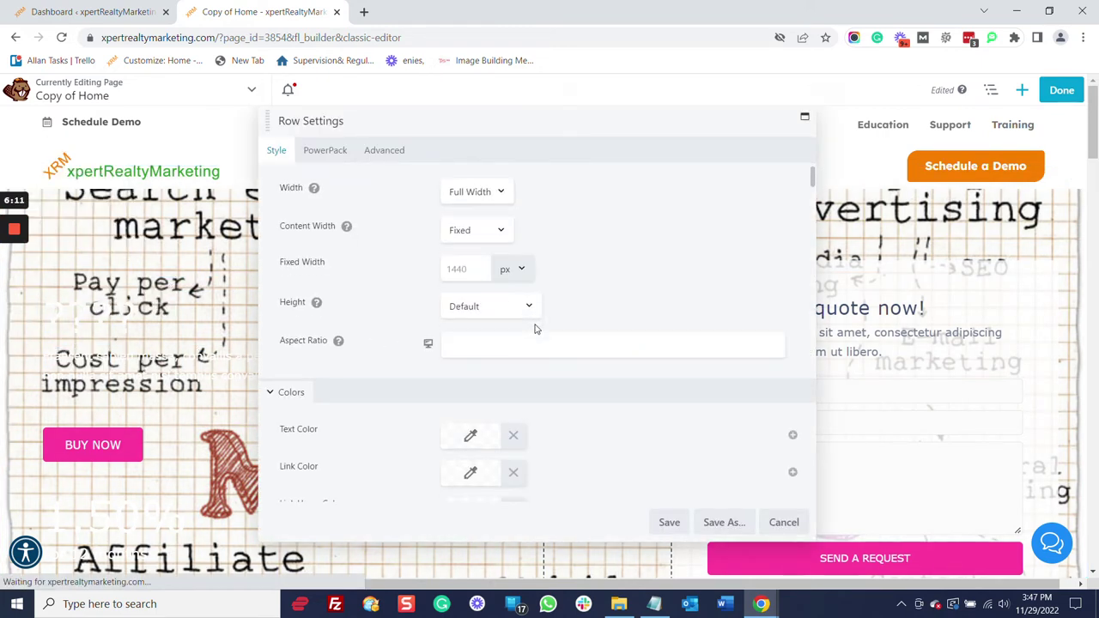
pyautogui.scroll(-6, 535, 329)
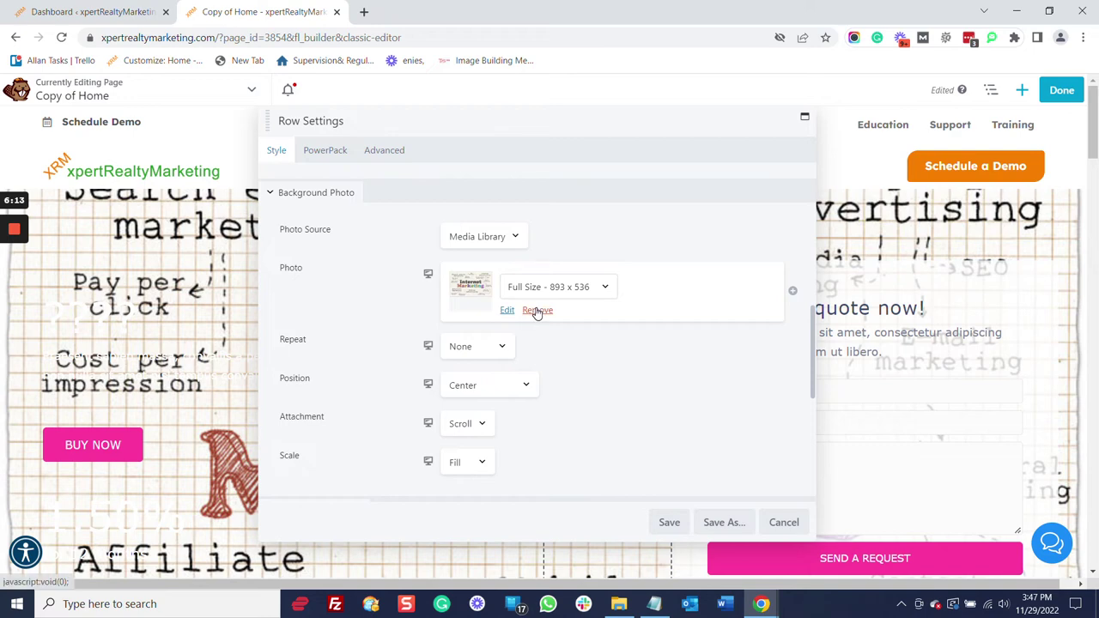
pyautogui.click(508, 311)
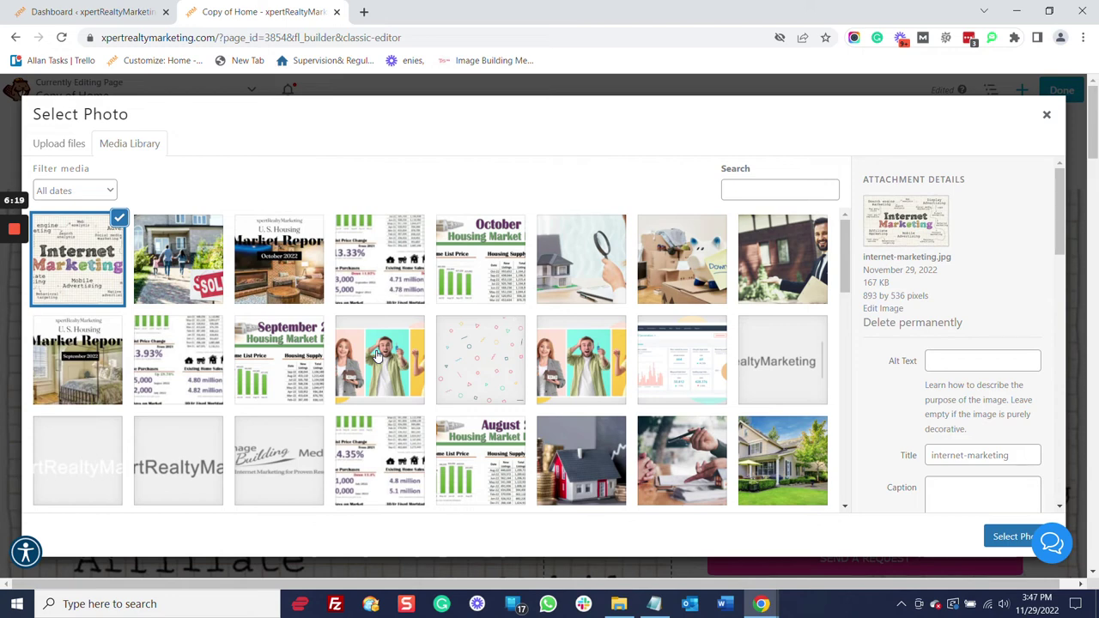
pyautogui.click(578, 296)
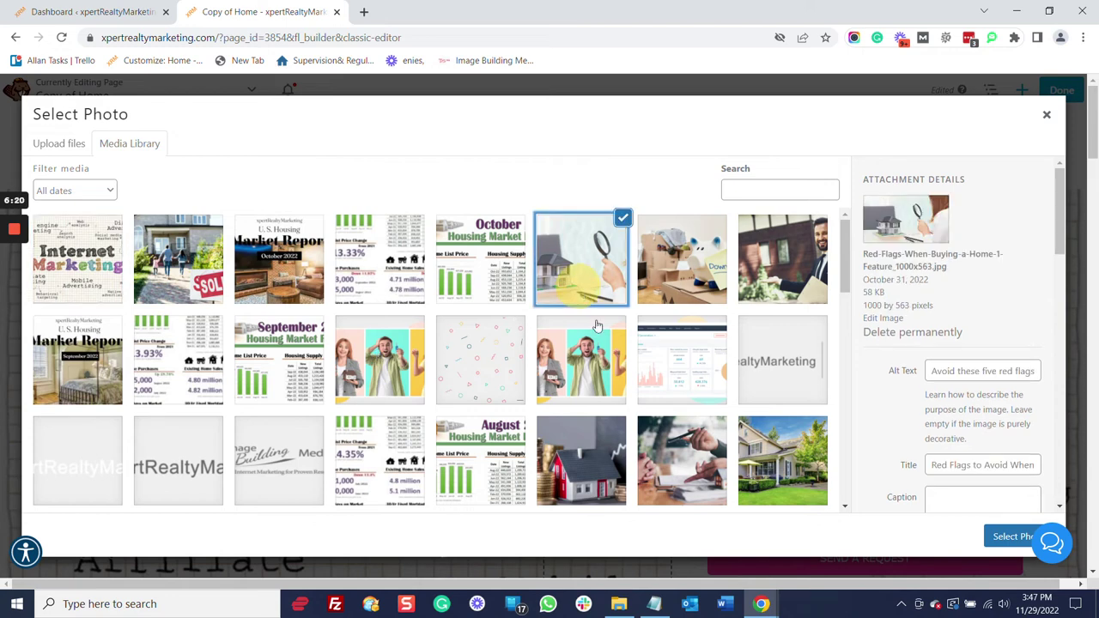
pyautogui.click(996, 534)
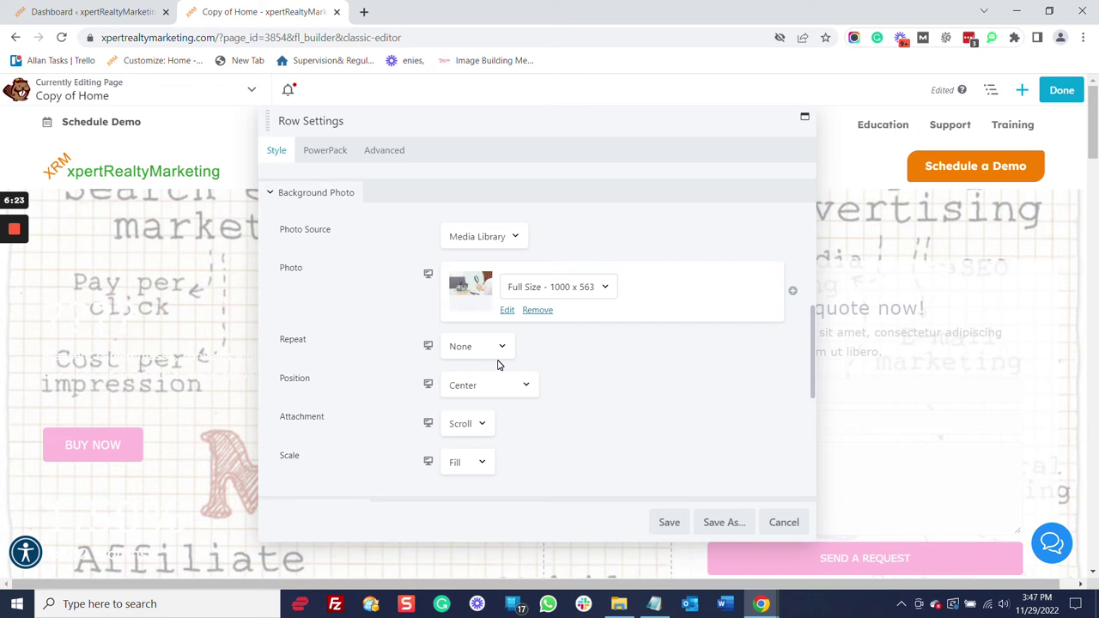
# Set the hero row's overlay colour to near-black with alpha almost zero, rgba(22,4,0,0.02).
pyautogui.scroll(-4, 449, 267)
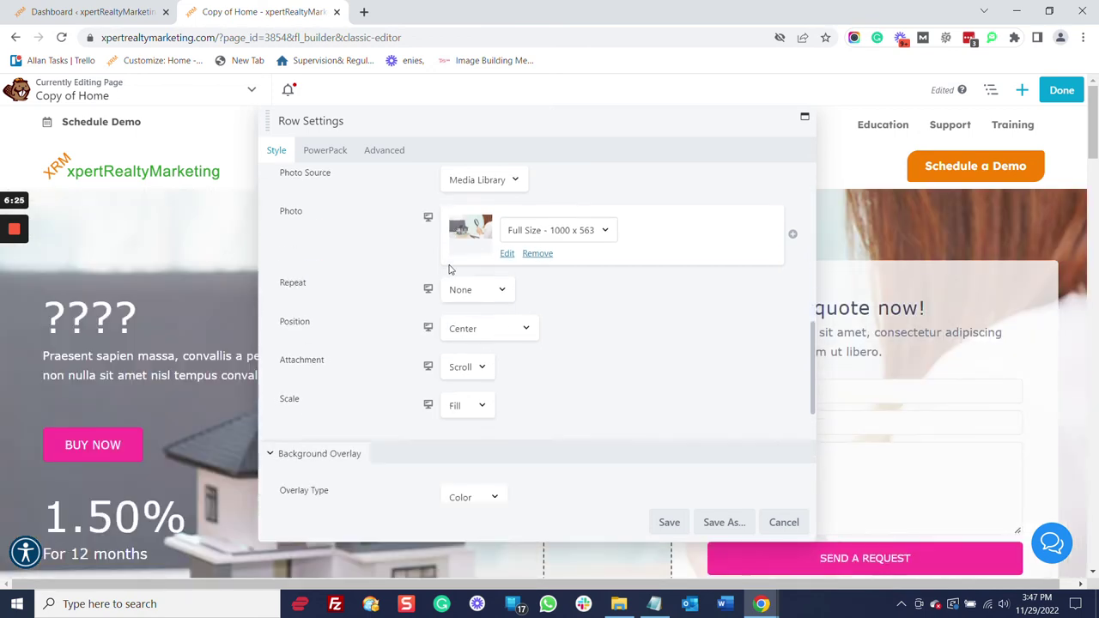
pyautogui.scroll(1, 449, 269)
pyautogui.scroll(-1, 449, 268)
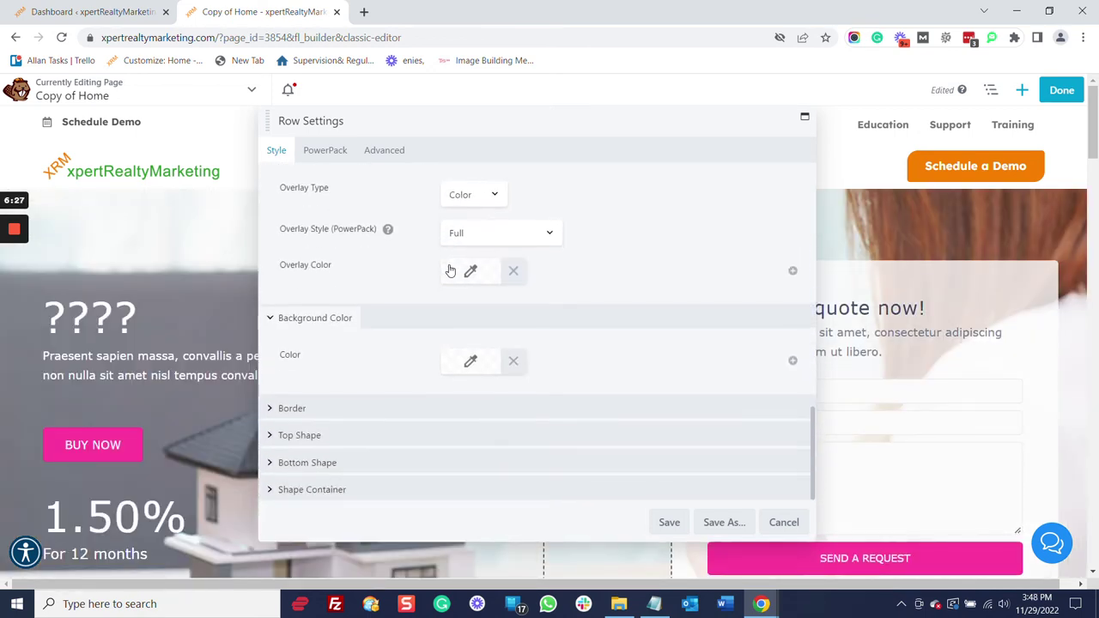
pyautogui.scroll(4, 449, 269)
pyautogui.scroll(-2, 449, 267)
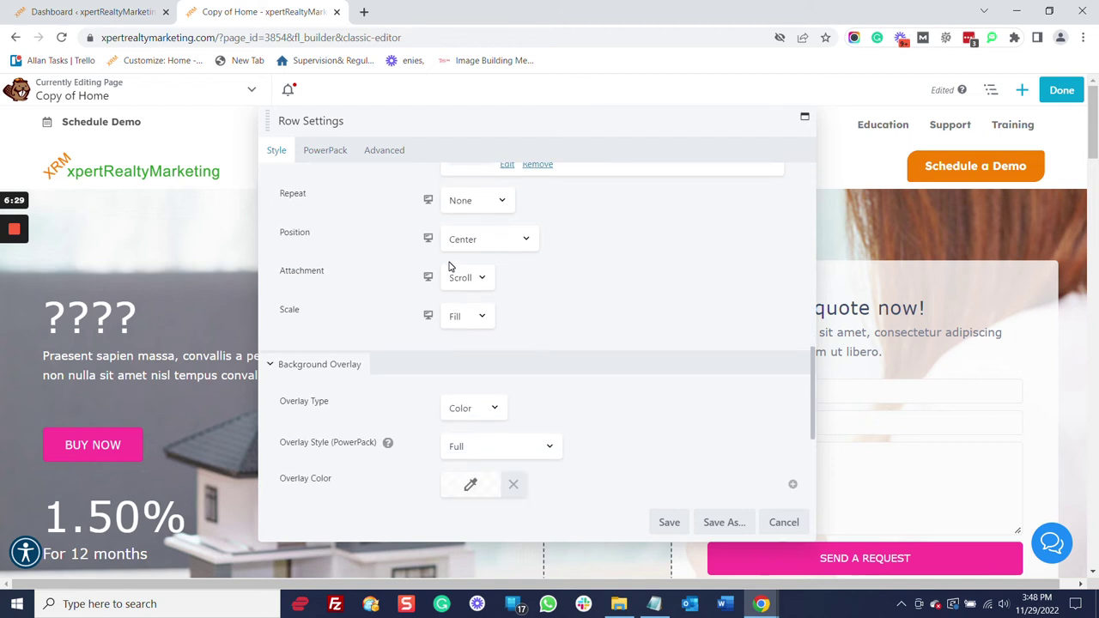
pyautogui.scroll(-1, 450, 270)
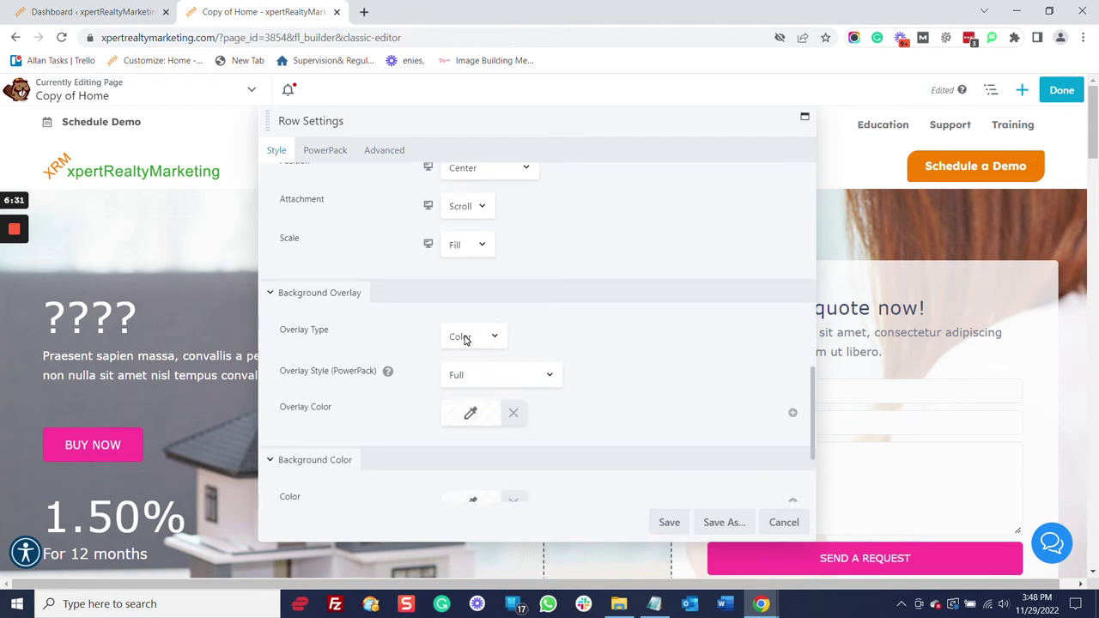
pyautogui.scroll(-1, 465, 339)
pyautogui.click(470, 341)
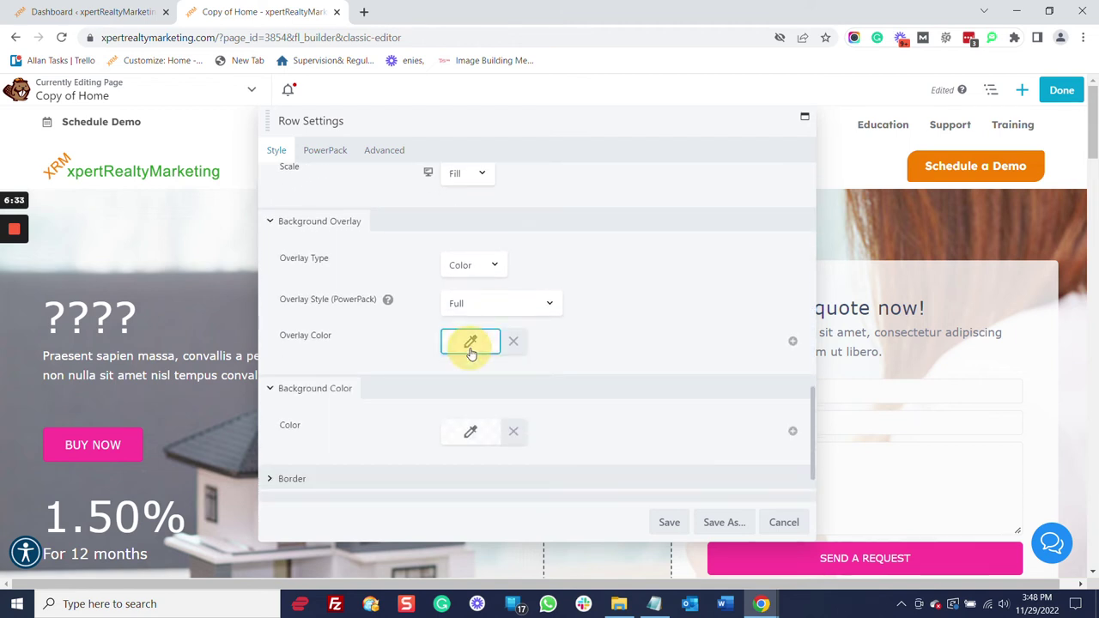
pyautogui.click(446, 511)
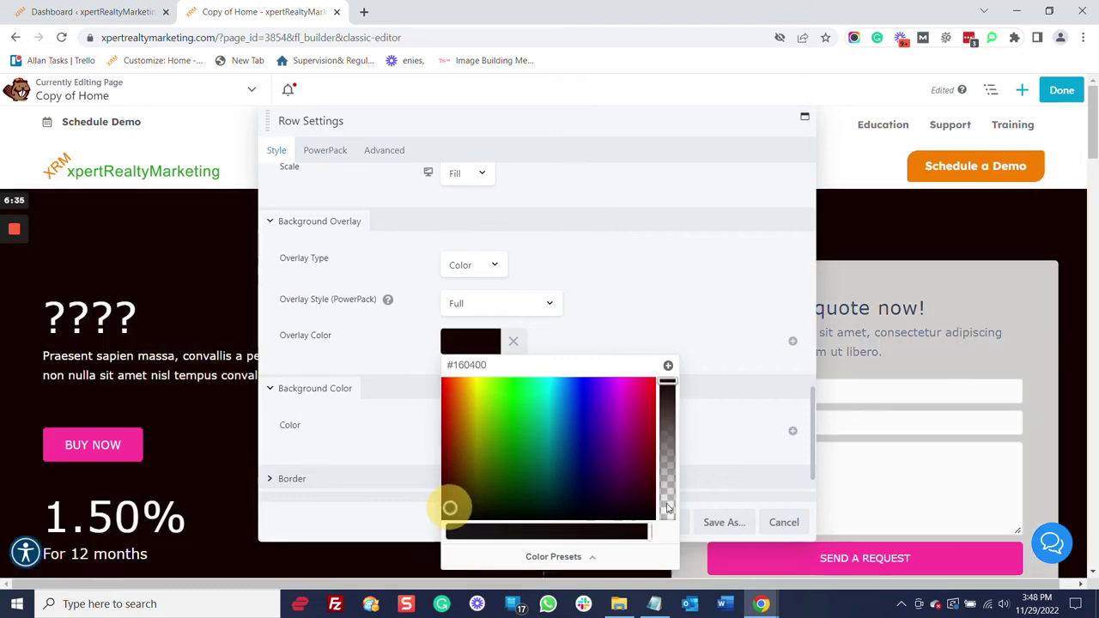
pyautogui.moveTo(668, 382); pyautogui.dragTo(670, 508)
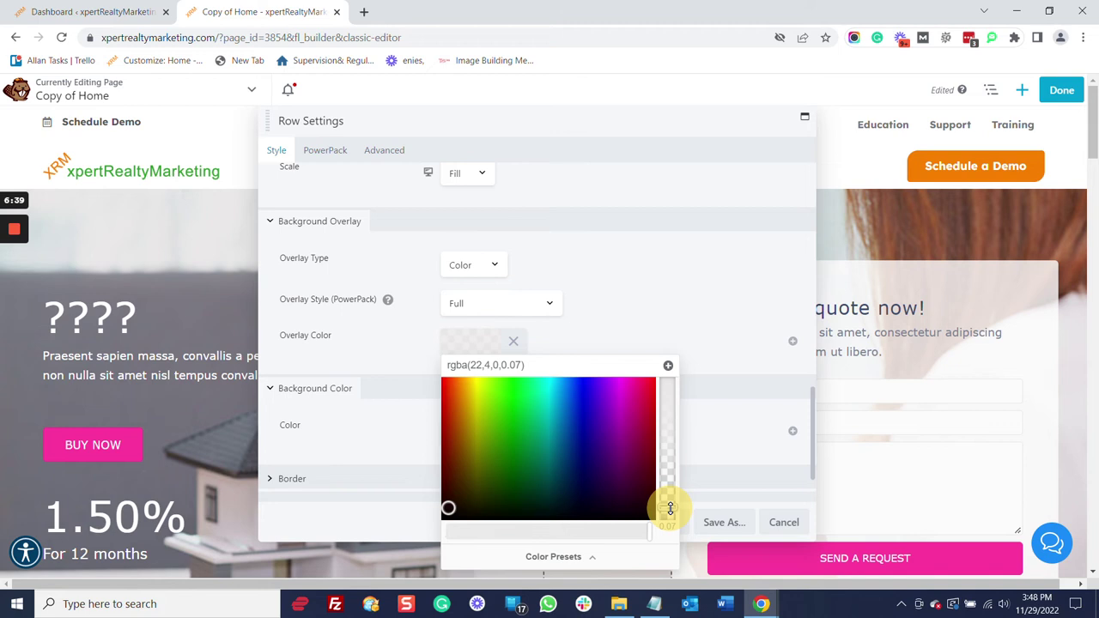
pyautogui.moveTo(671, 508); pyautogui.dragTo(670, 514)
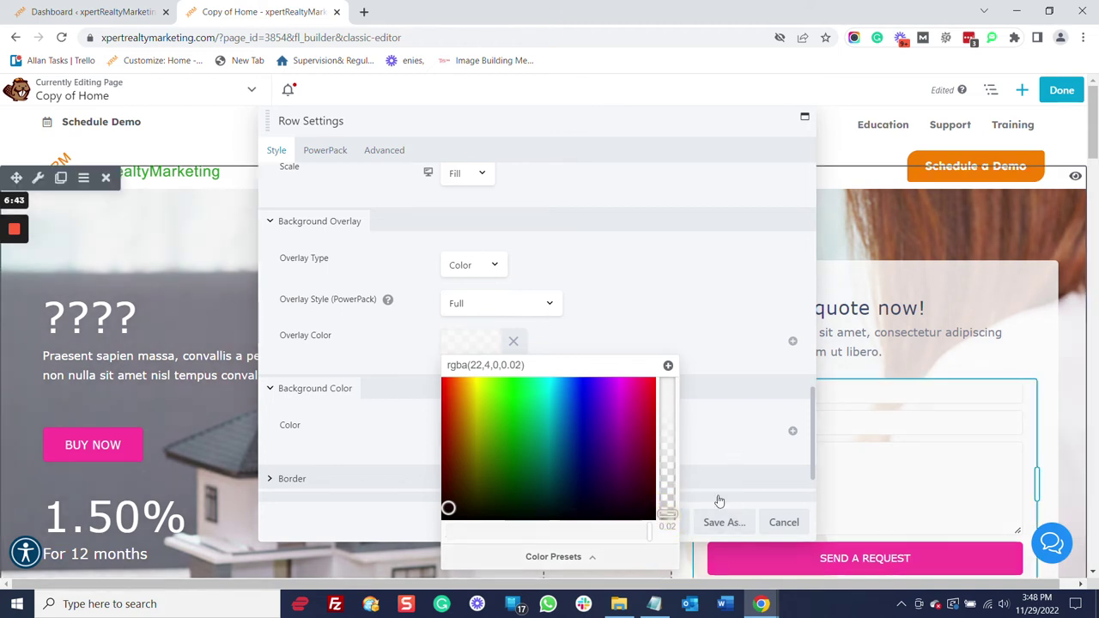
pyautogui.click(754, 465)
pyautogui.click(668, 521)
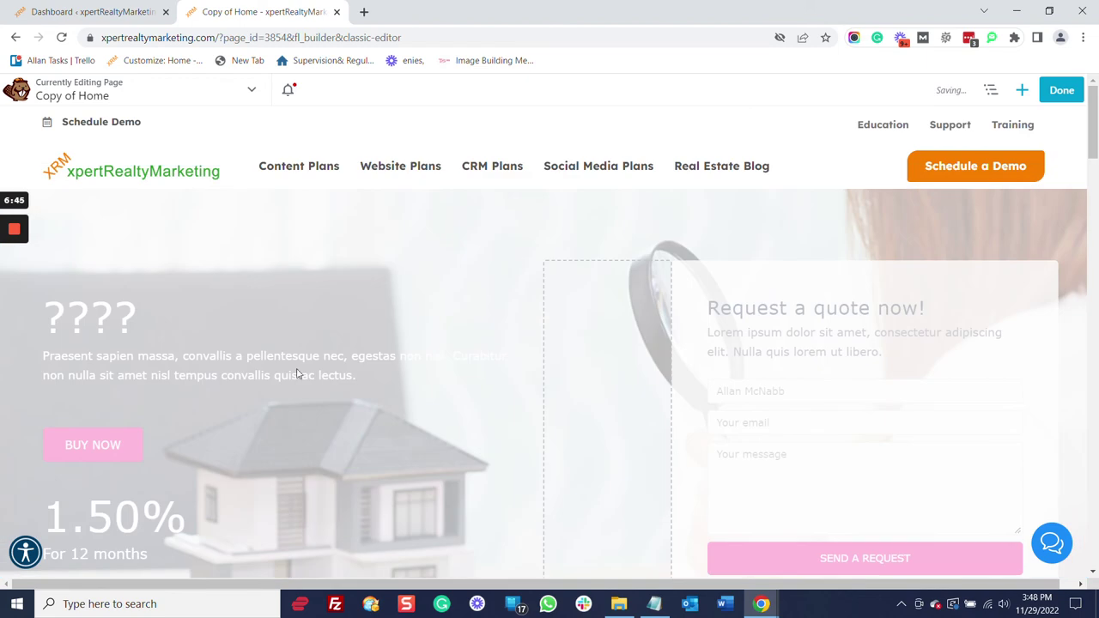
pyautogui.scroll(-3, 692, 355)
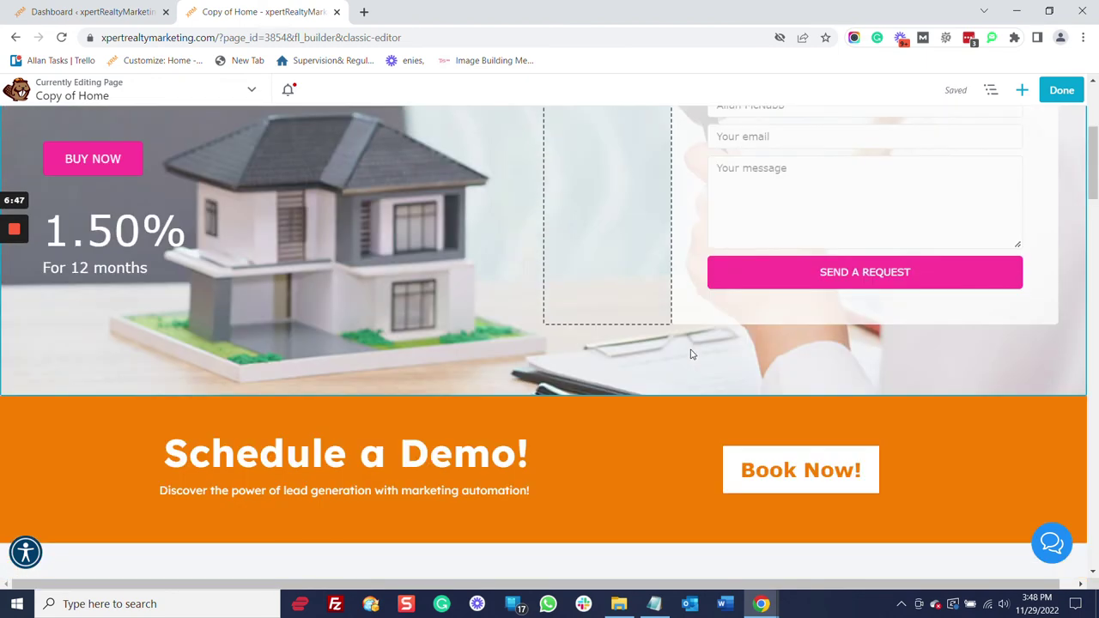
pyautogui.scroll(2, 692, 355)
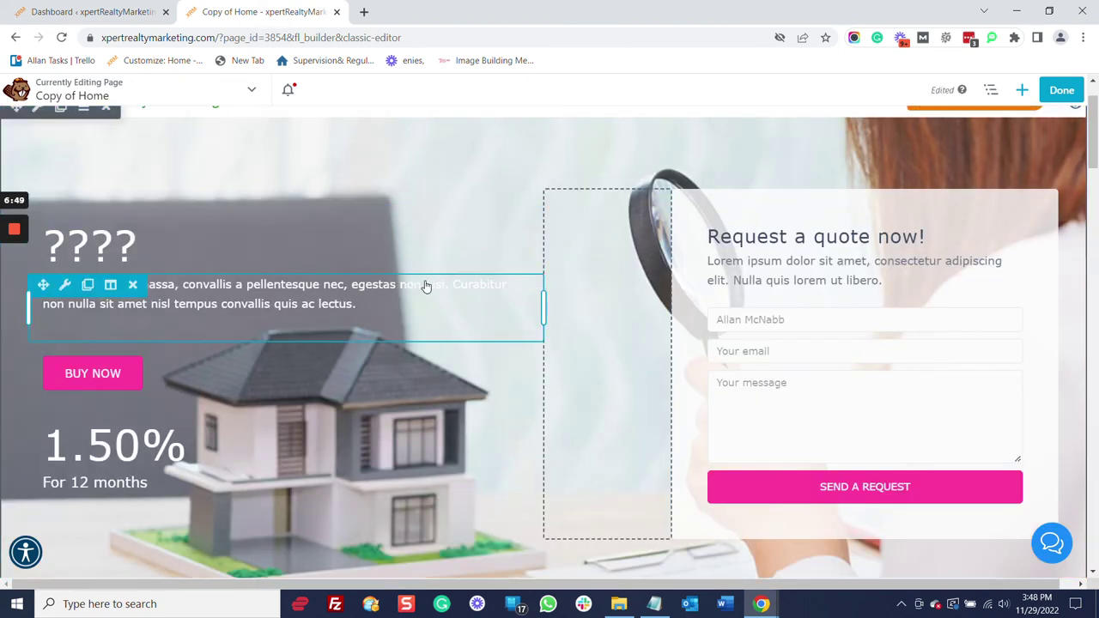
pyautogui.scroll(-2, 425, 286)
pyautogui.scroll(-9, 710, 378)
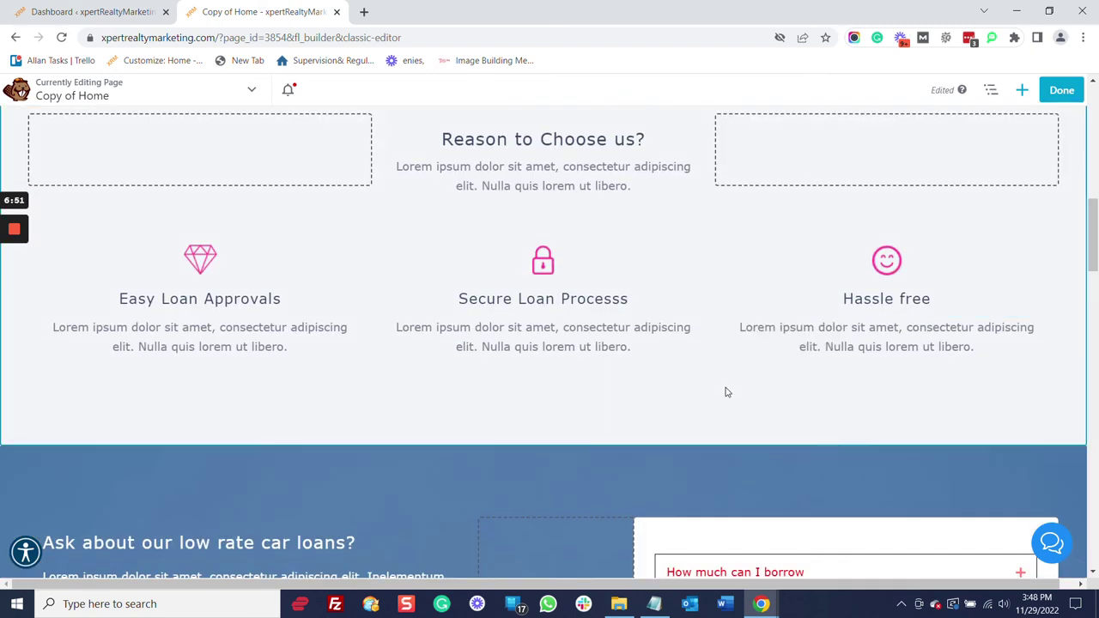
pyautogui.scroll(-3, 601, 305)
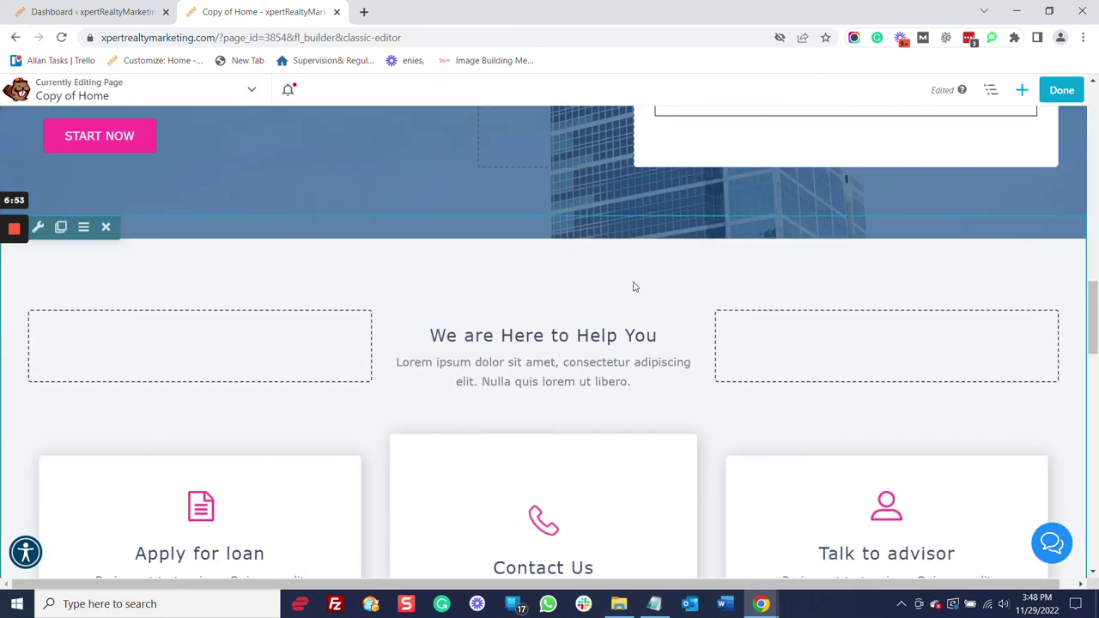
pyautogui.scroll(4, 633, 286)
pyautogui.click(802, 359)
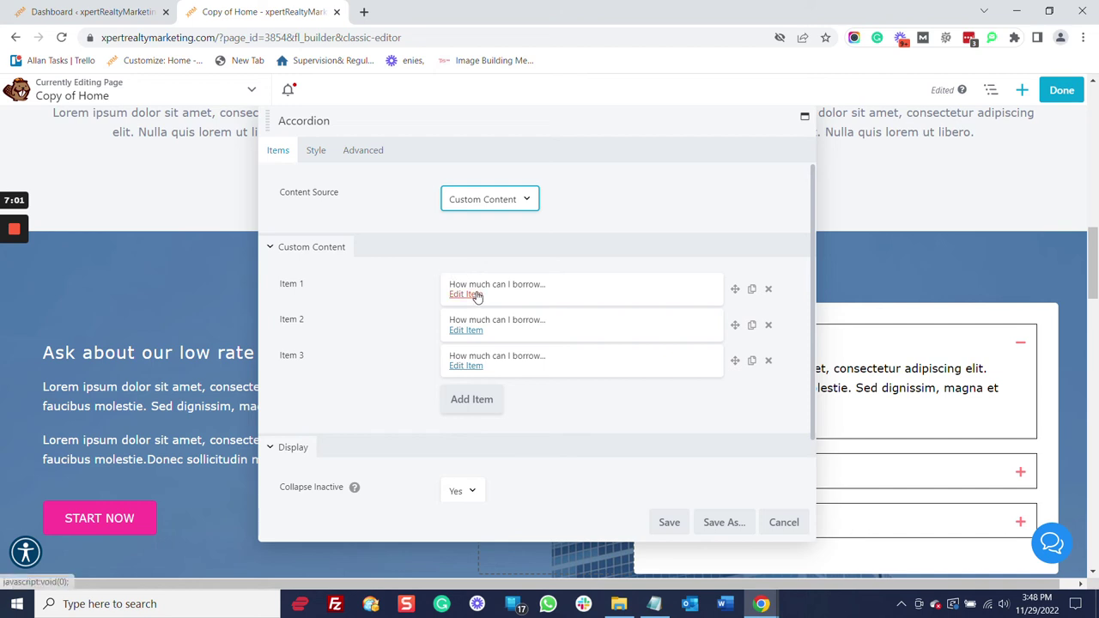
pyautogui.scroll(-1, 538, 283)
pyautogui.scroll(-2, 538, 283)
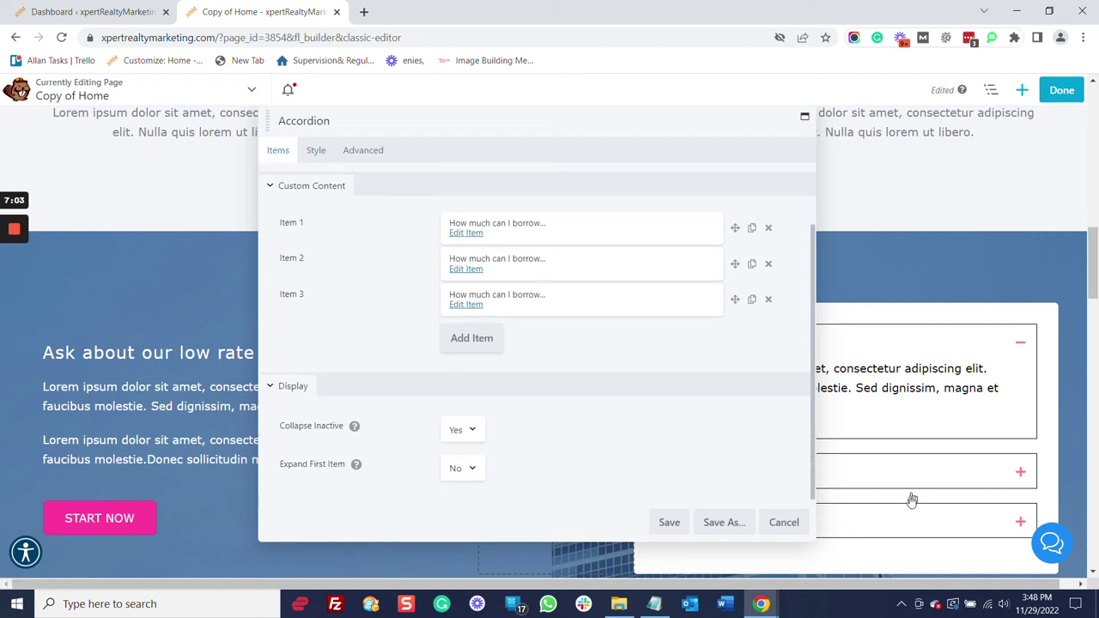
pyautogui.click(784, 523)
pyautogui.scroll(-3, 810, 444)
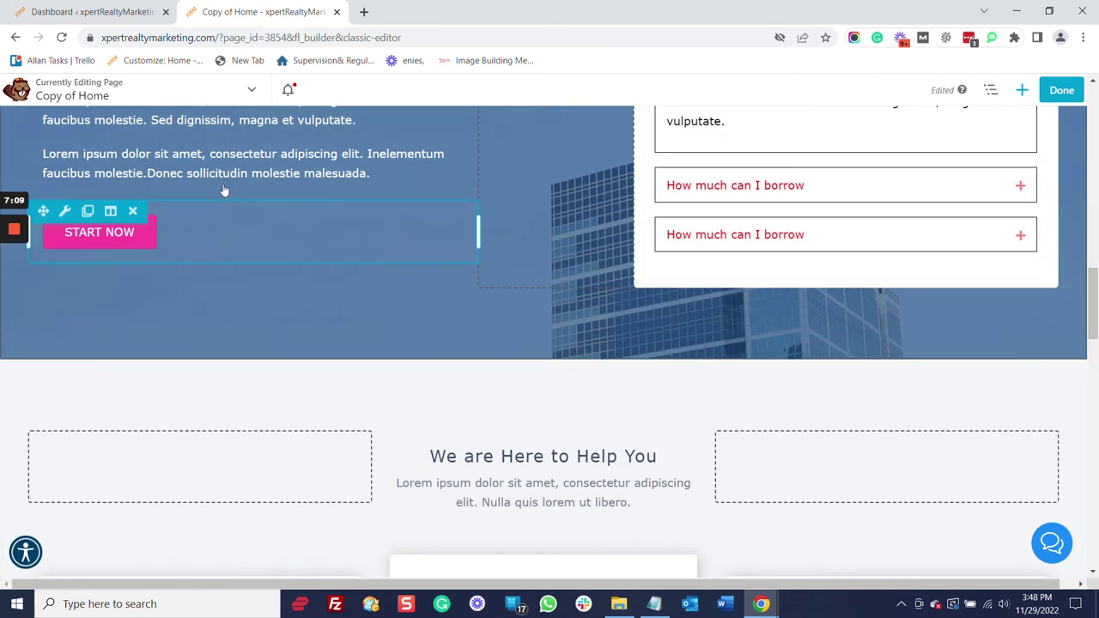
pyautogui.scroll(-5, 759, 277)
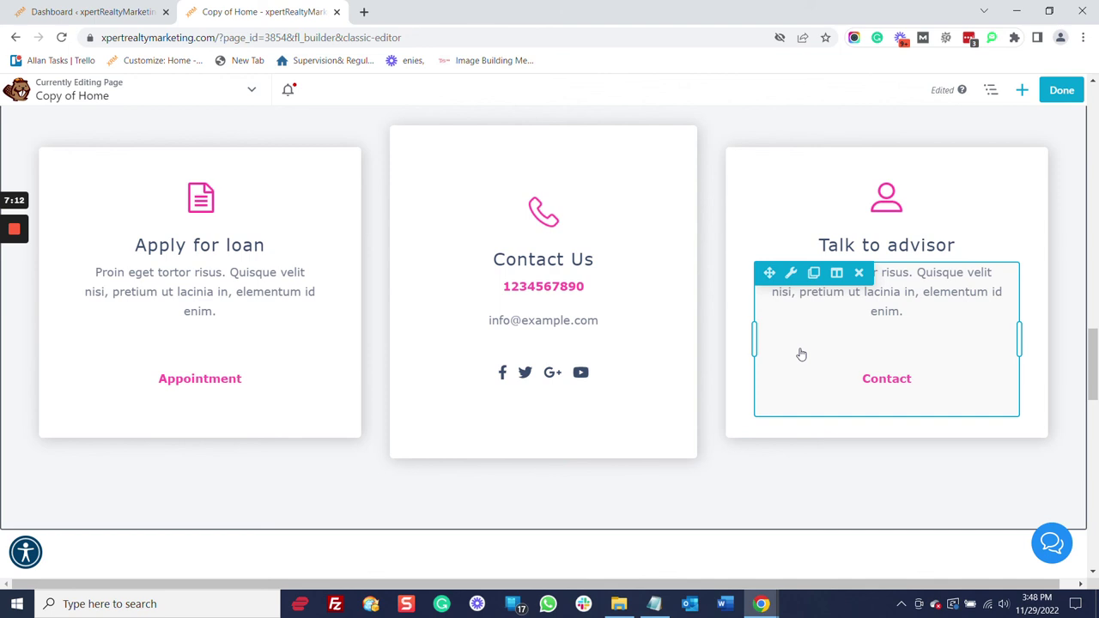
pyautogui.scroll(-4, 800, 351)
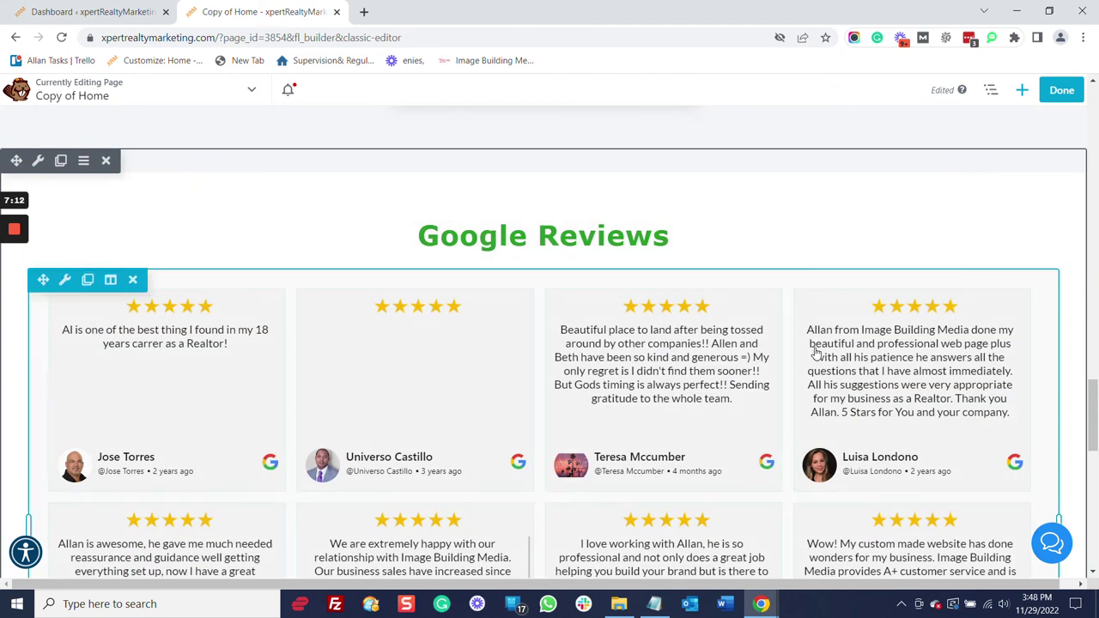
# Close the Google Reviews heading settings unchanged, then publish the page via Done > Publish.
pyautogui.click(580, 255)
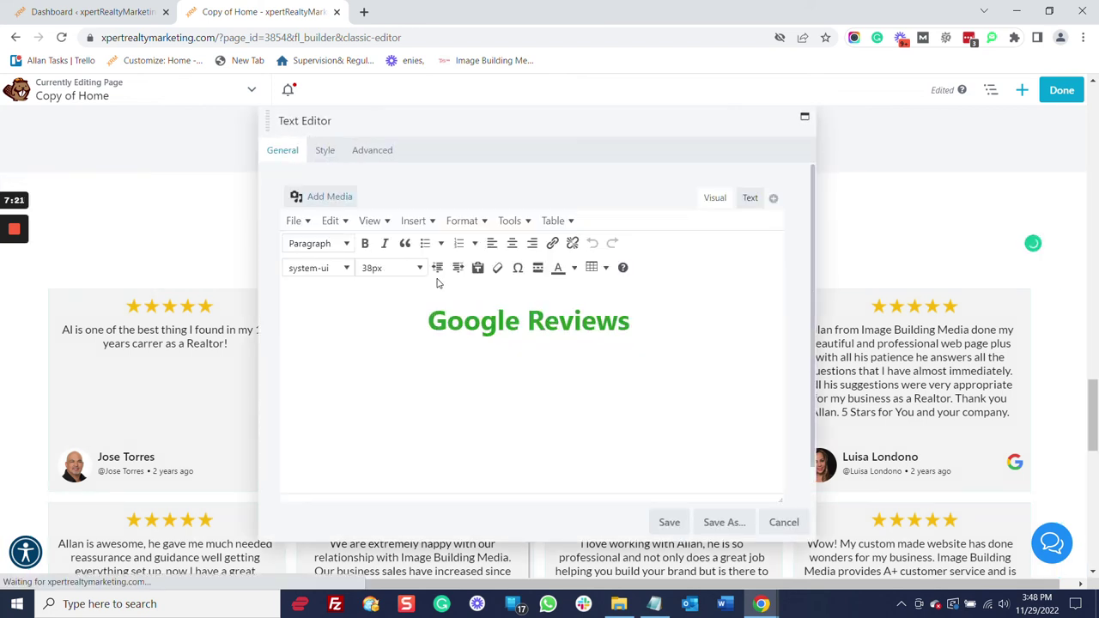
pyautogui.click(784, 522)
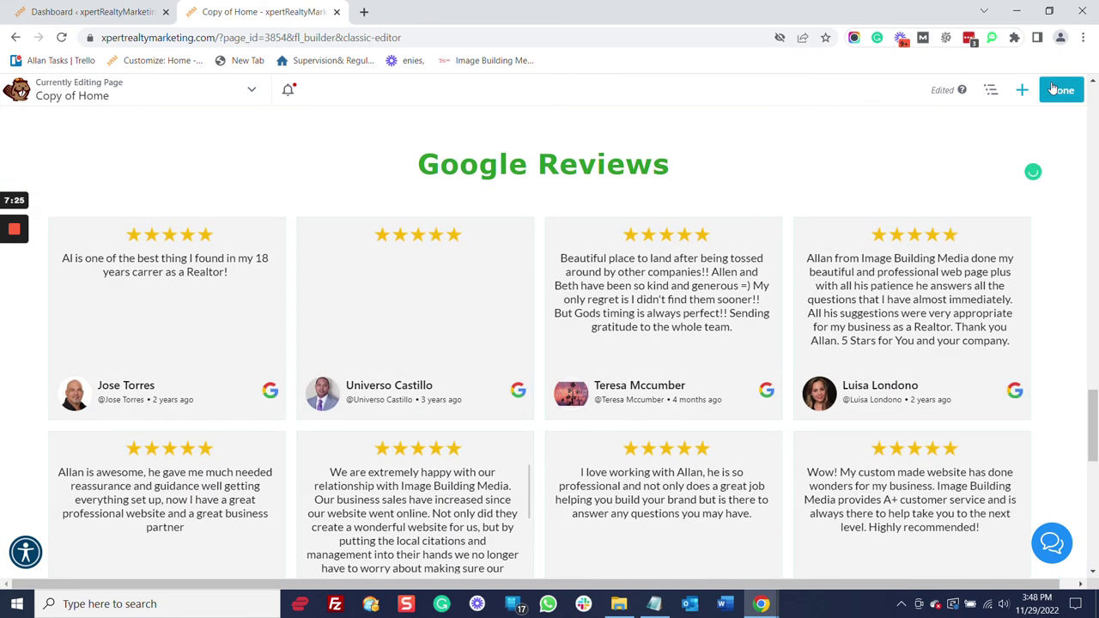
pyautogui.click(1053, 89)
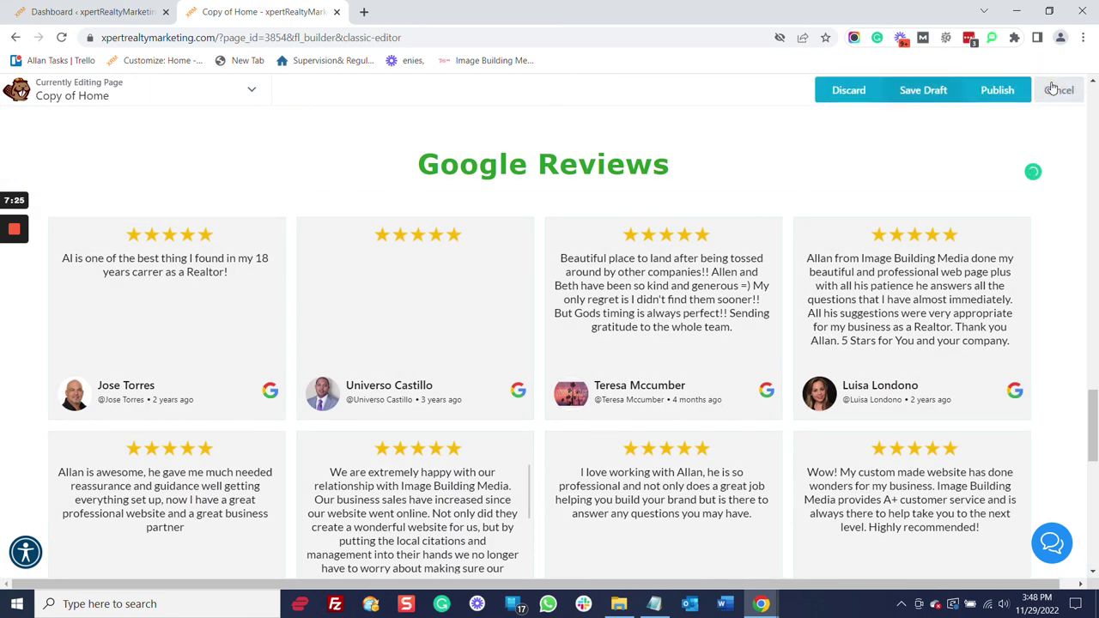
pyautogui.click(994, 91)
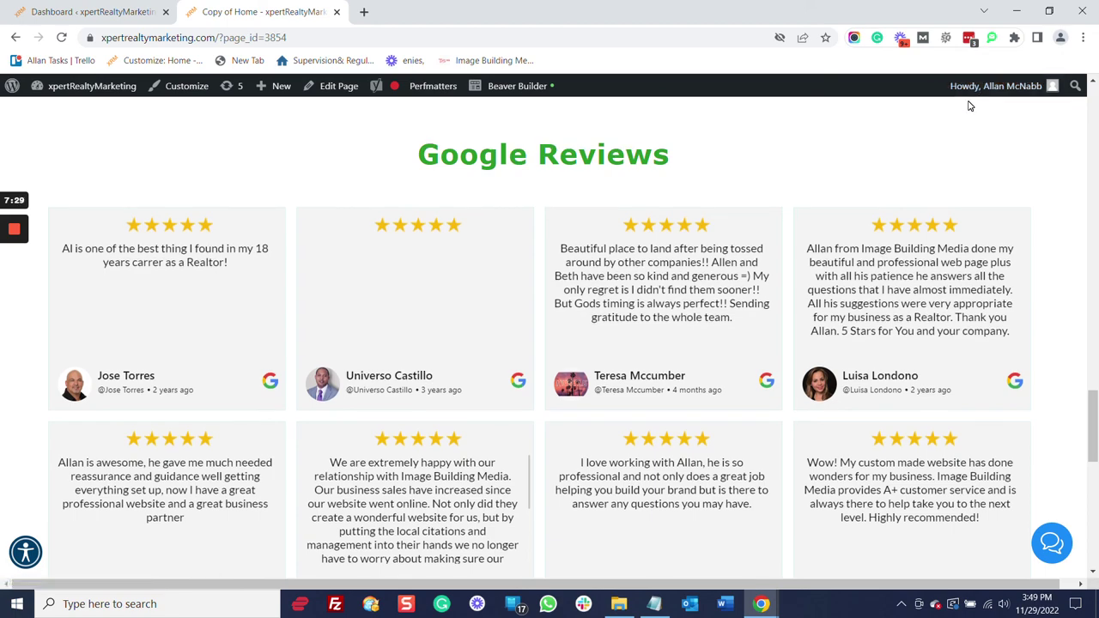
pyautogui.scroll(20, 1097, 322)
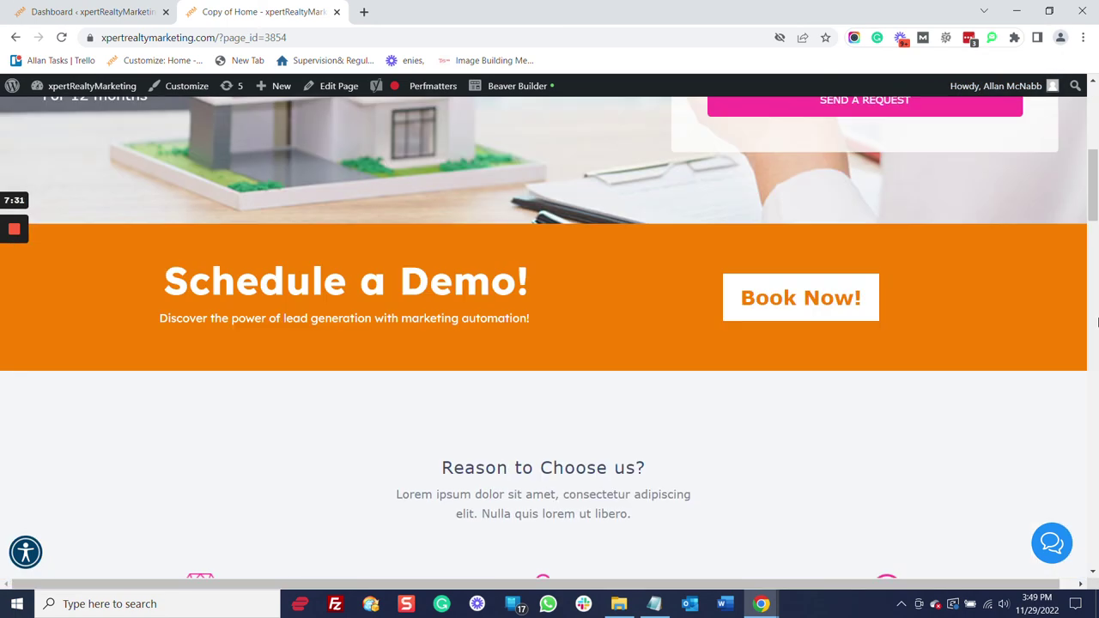
pyautogui.scroll(5, 1097, 322)
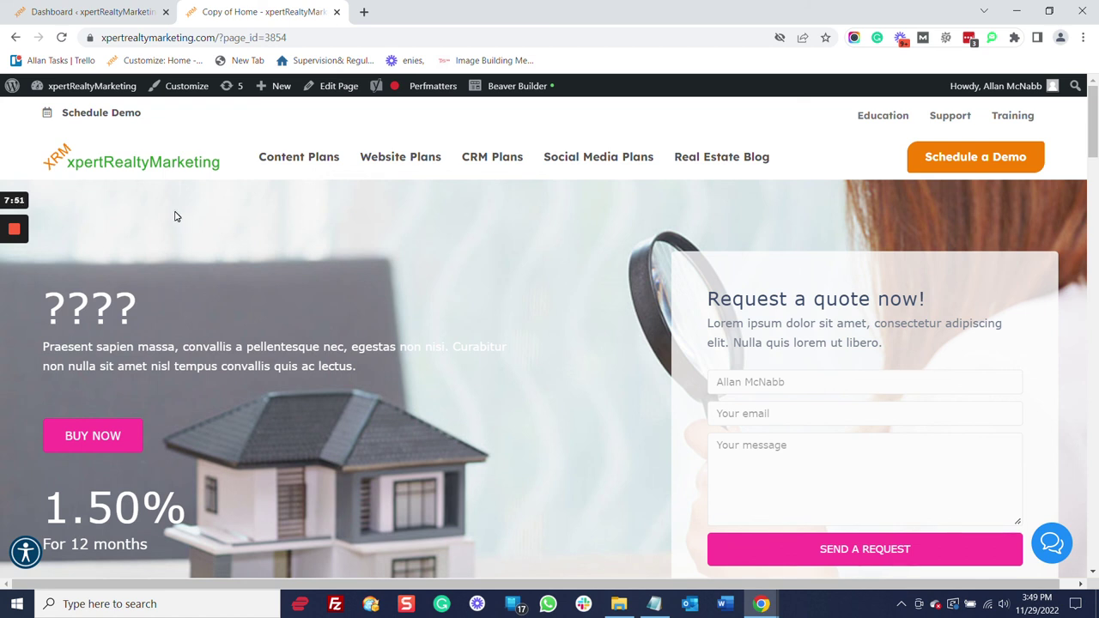
pyautogui.moveTo(14, 240)
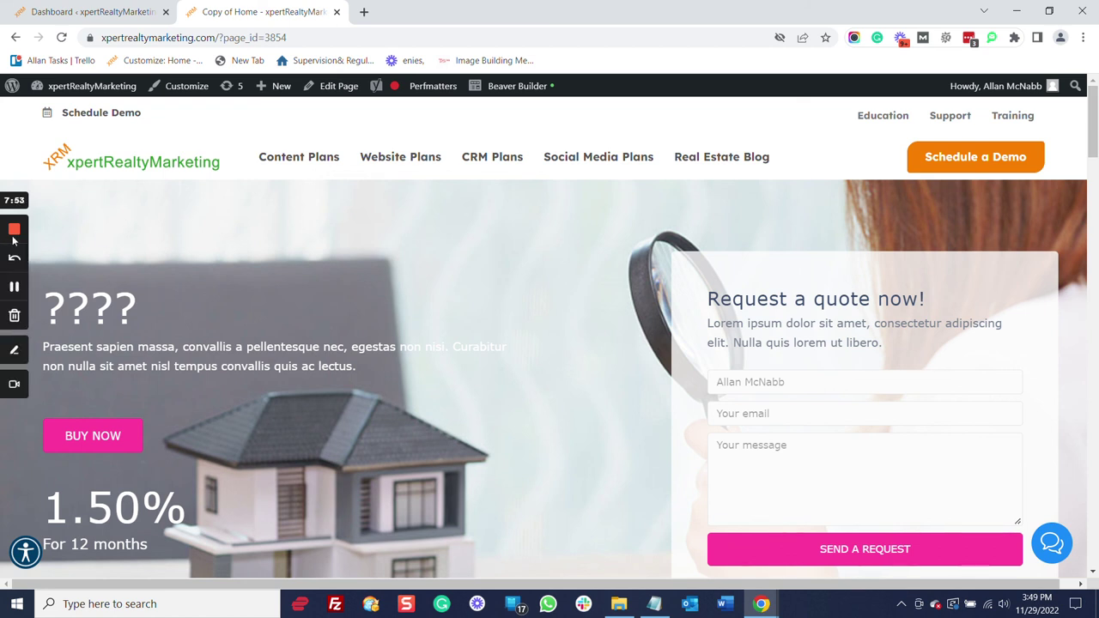